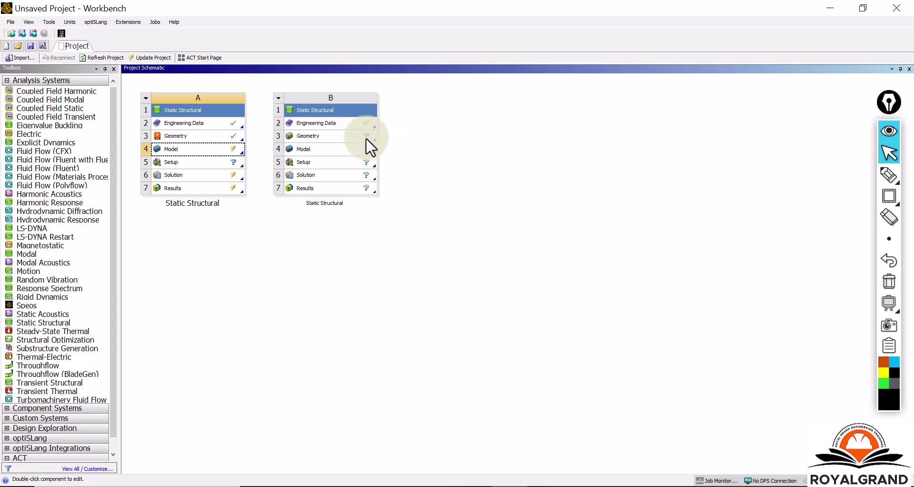
Step: Import the Beam-wide flange v0 file as the geometry of Static Structural system B
{"action": "left_click", "coordinate": [366, 137]}
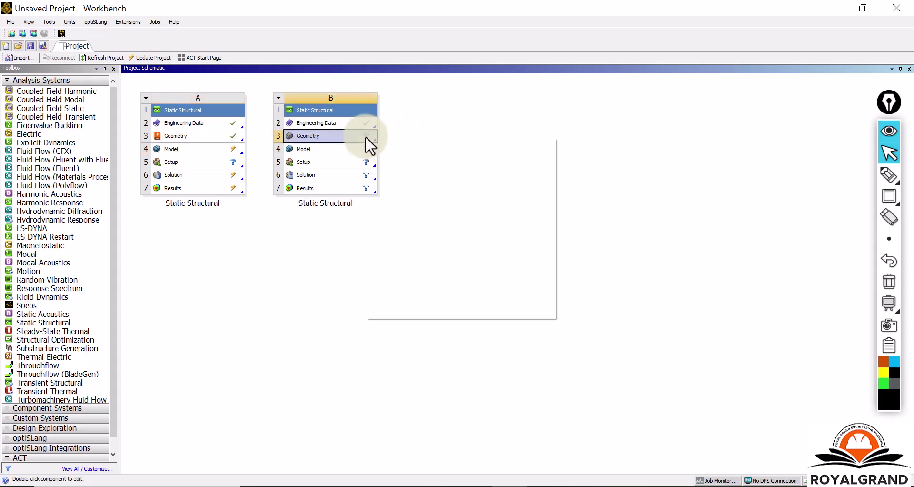
{"action": "right_click", "coordinate": [365, 137]}
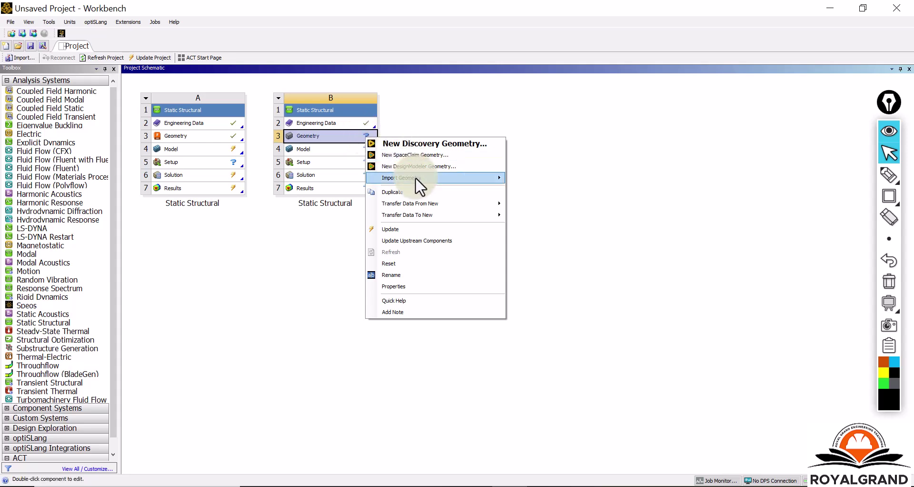
{"action": "mouse_move", "coordinate": [415, 177]}
{"action": "left_click", "coordinate": [530, 177]}
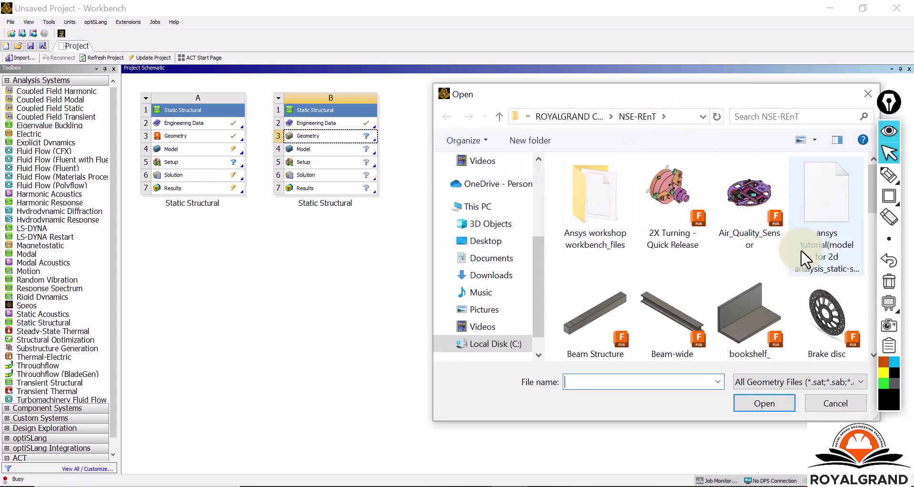
{"action": "left_click", "coordinate": [679, 316]}
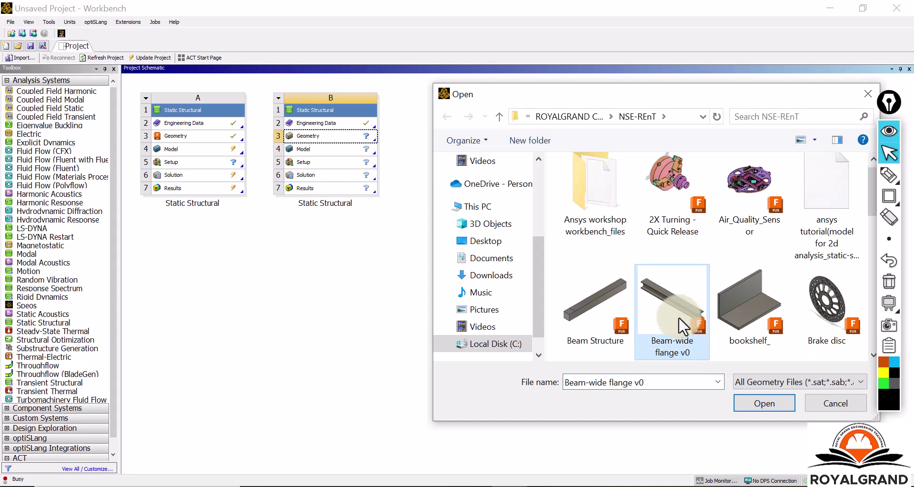
{"action": "left_click", "coordinate": [764, 403]}
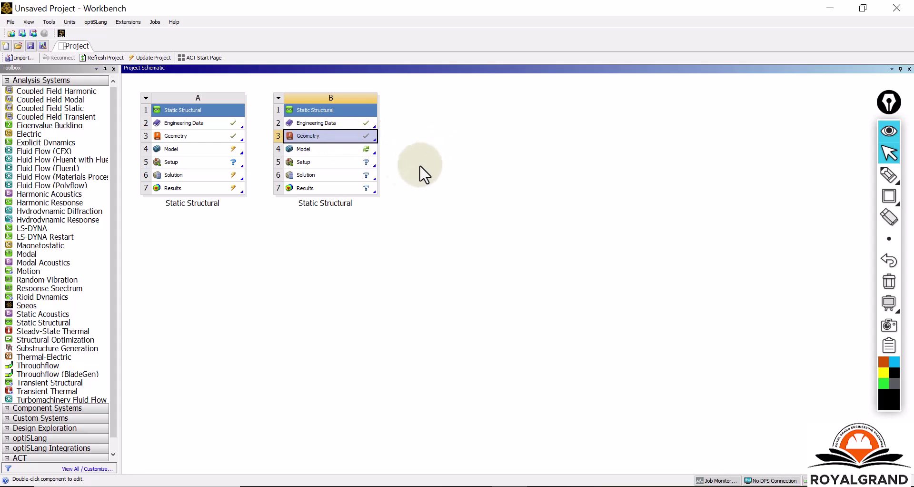
{"action": "left_click", "coordinate": [354, 151]}
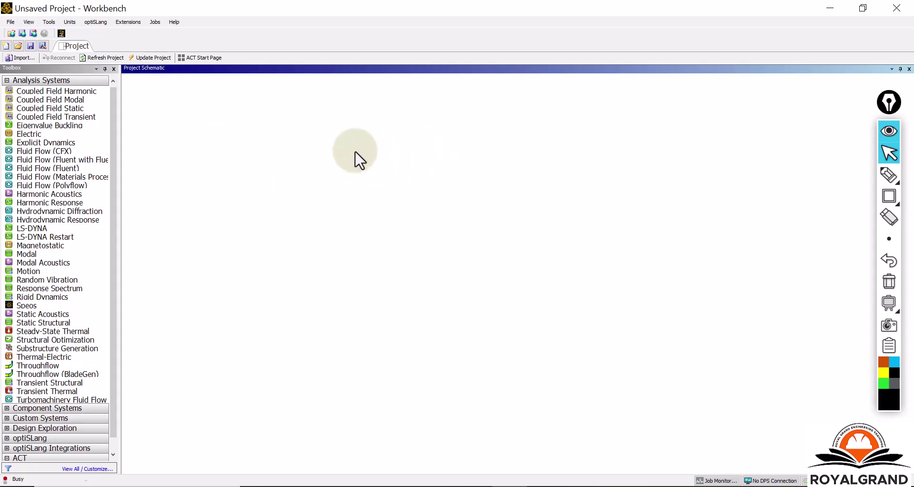
{"action": "right_click", "coordinate": [357, 151]}
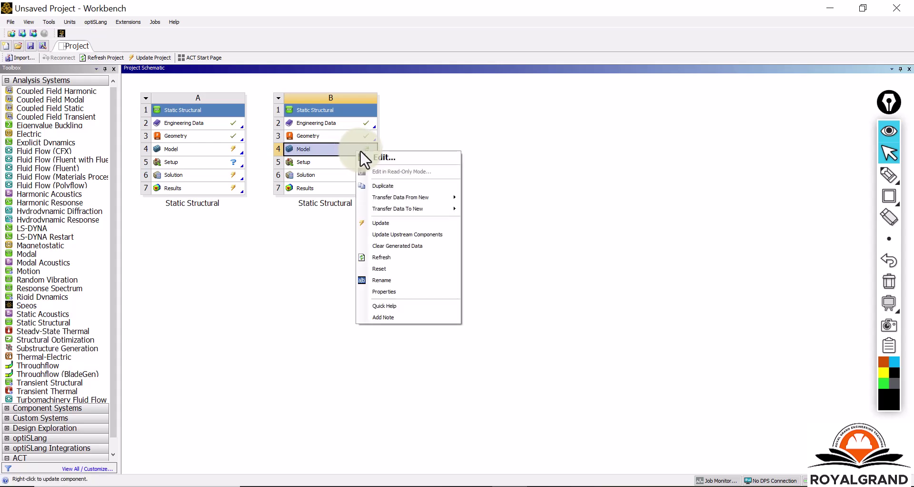
{"action": "left_click", "coordinate": [491, 169]}
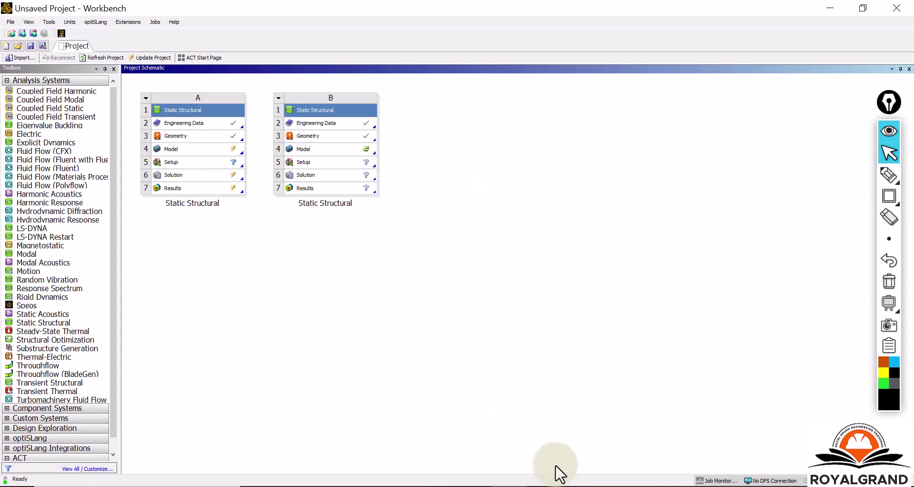
Step: Switch to the open Ansys Mechanical window for system A and inspect the wide-flange beam
{"action": "left_click", "coordinate": [543, 486]}
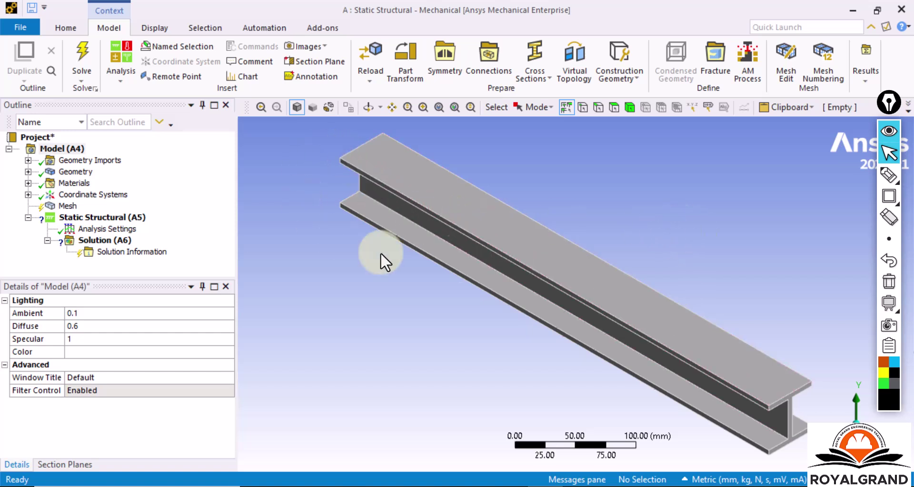
{"action": "scroll", "coordinate": [620, 331], "scroll_direction": "down", "scroll_amount": 2}
{"action": "scroll", "coordinate": [694, 367], "scroll_direction": "down", "scroll_amount": 2}
{"action": "scroll", "coordinate": [694, 376], "scroll_direction": "up", "scroll_amount": 4}
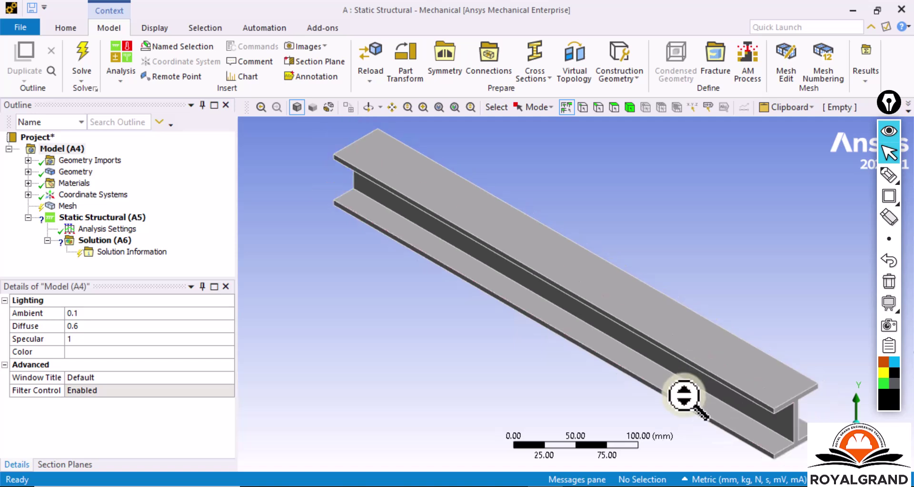
{"action": "scroll", "coordinate": [684, 395], "scroll_direction": "down", "scroll_amount": 2}
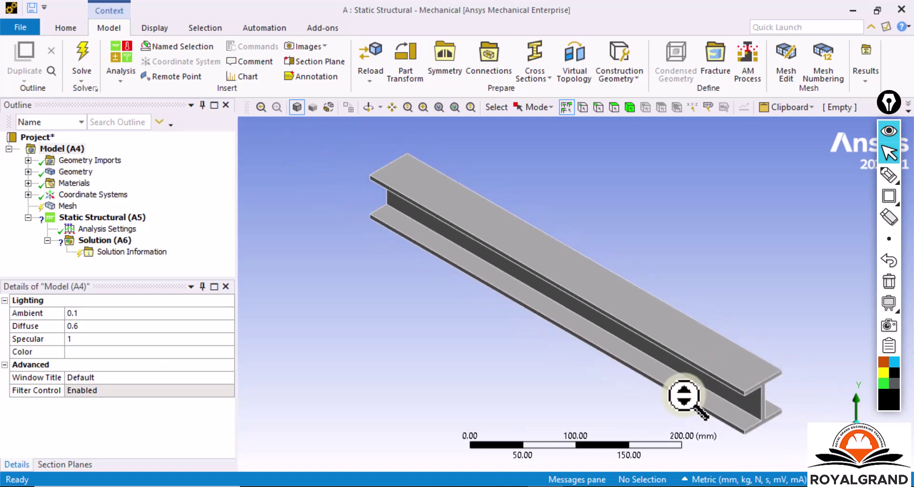
{"action": "middle_click_drag", "start_coordinate": [684, 395], "coordinate": [666, 369]}
{"action": "scroll", "coordinate": [666, 369], "scroll_direction": "up", "scroll_amount": 5}
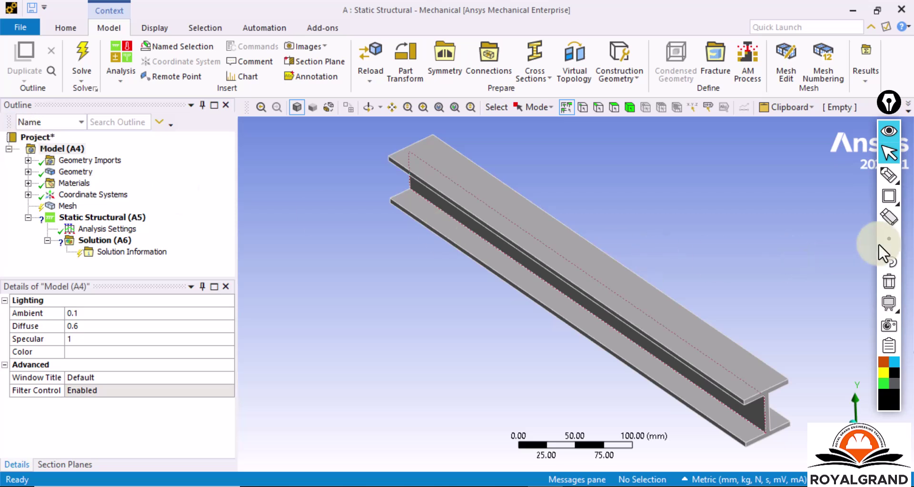
{"action": "left_click", "coordinate": [889, 196]}
{"action": "left_click", "coordinate": [889, 196]}
{"action": "mouse_move", "coordinate": [2, 132]}
{"action": "left_mouse_down"}
{"action": "mouse_move", "coordinate": [178, 264]}
{"action": "mouse_move", "coordinate": [220, 273]}
{"action": "left_mouse_up"}
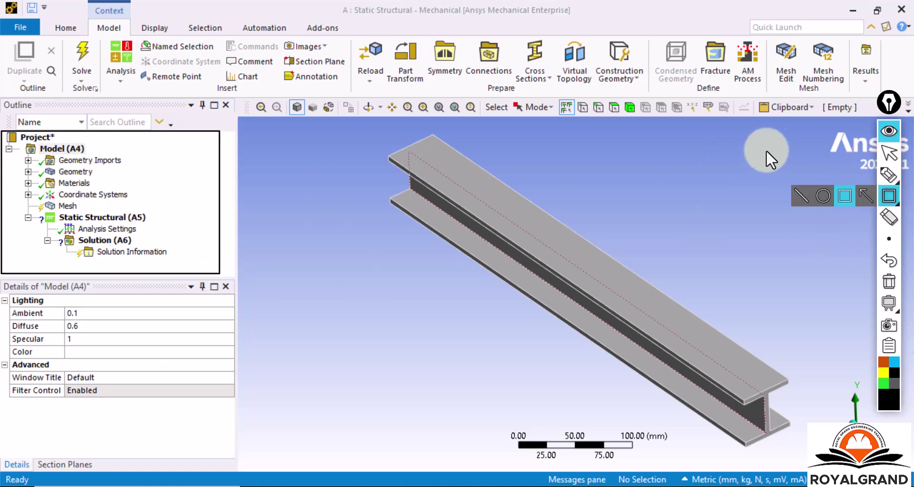
{"action": "left_click", "coordinate": [889, 153]}
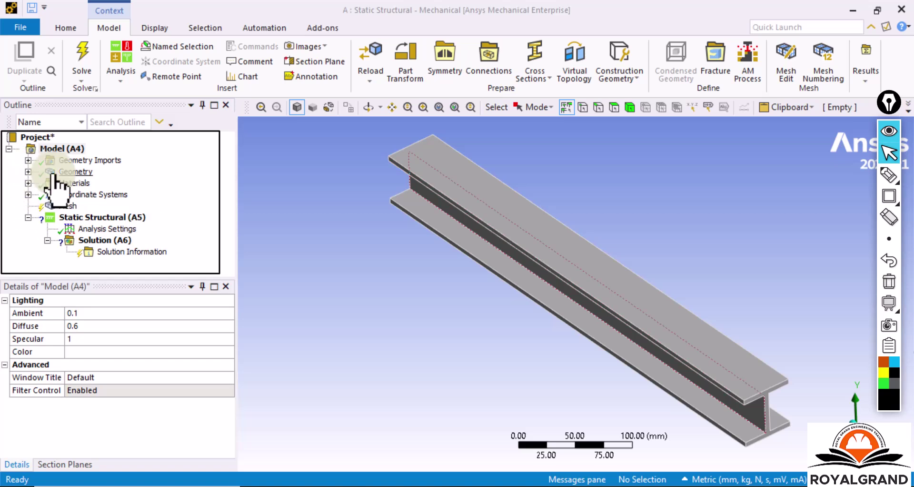
Step: Examine the contents of the Geometry and Materials branches in the model tree, and collapse both branches
{"action": "left_click", "coordinate": [28, 172]}
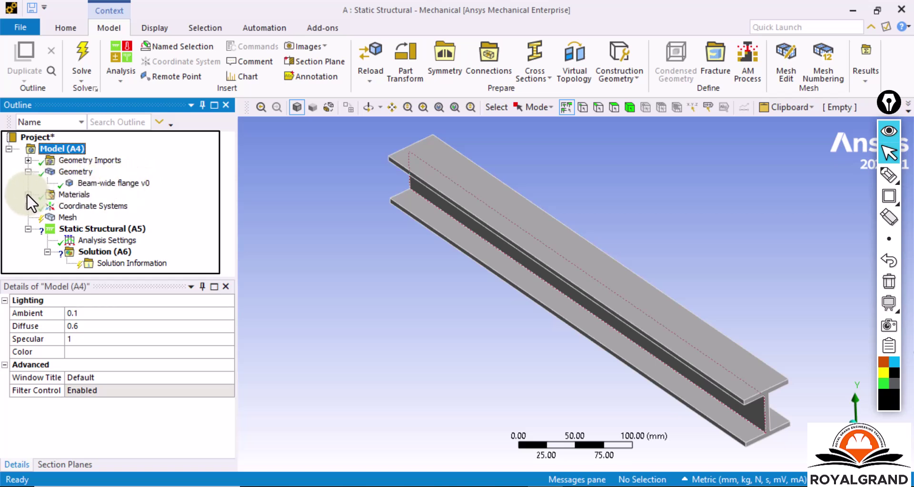
{"action": "left_click", "coordinate": [27, 194]}
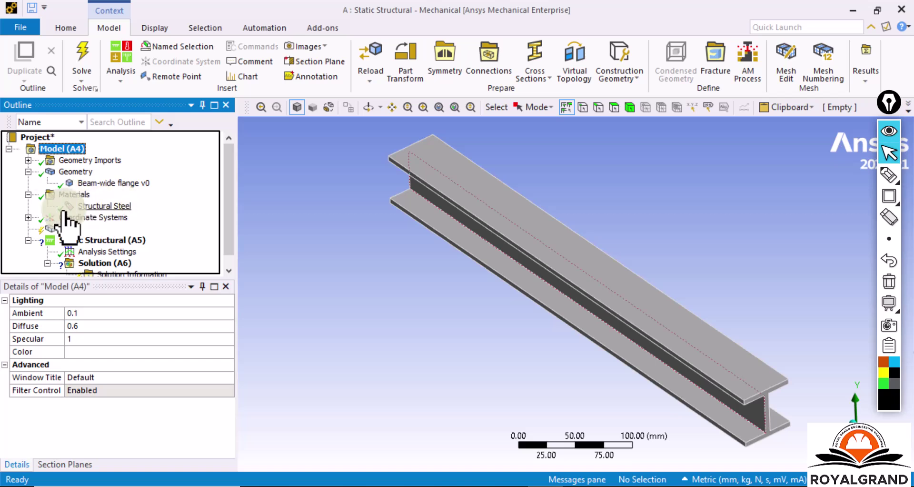
{"action": "left_click", "coordinate": [28, 194]}
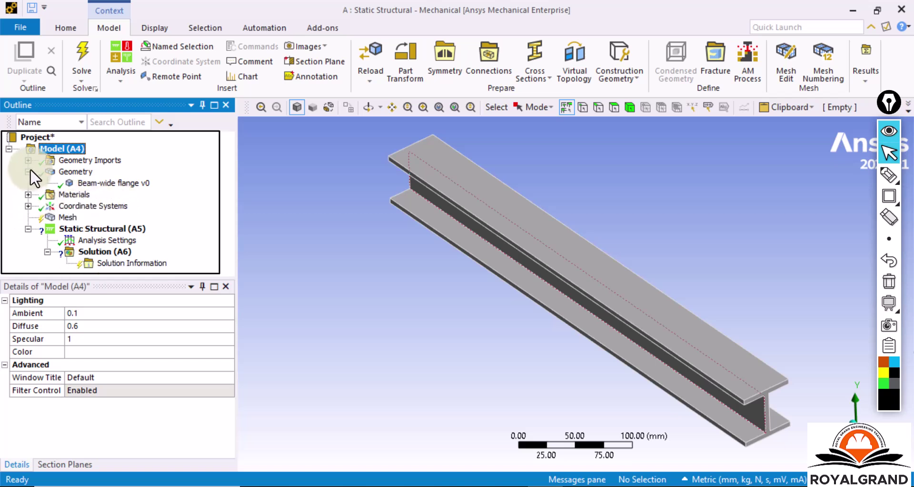
{"action": "left_click", "coordinate": [28, 172]}
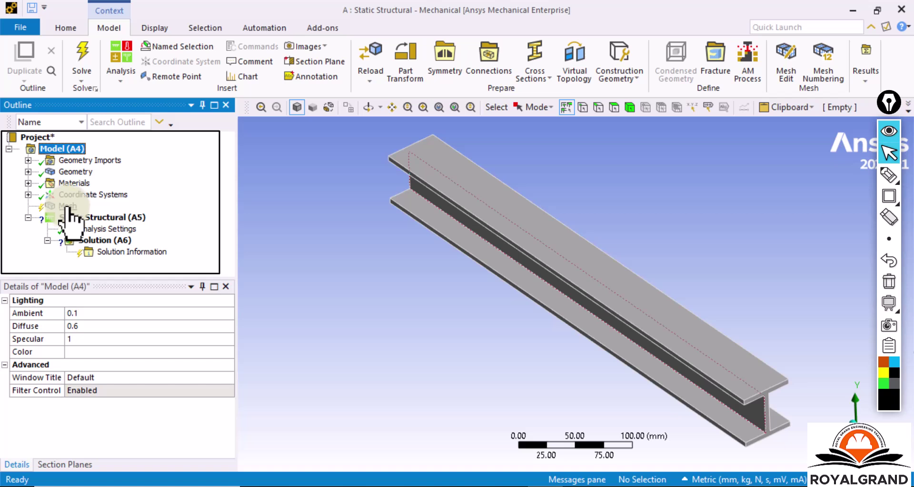
Step: Insert a Method control under Mesh
{"action": "right_click", "coordinate": [69, 207]}
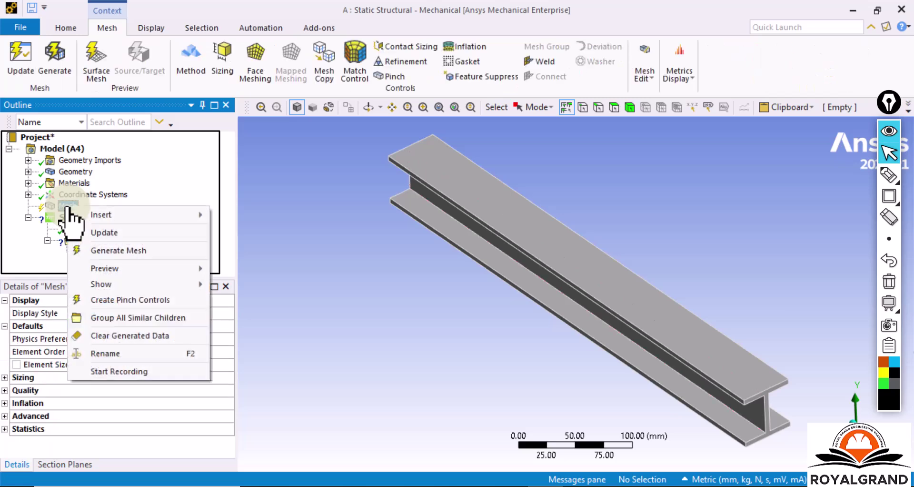
{"action": "left_click", "coordinate": [90, 214]}
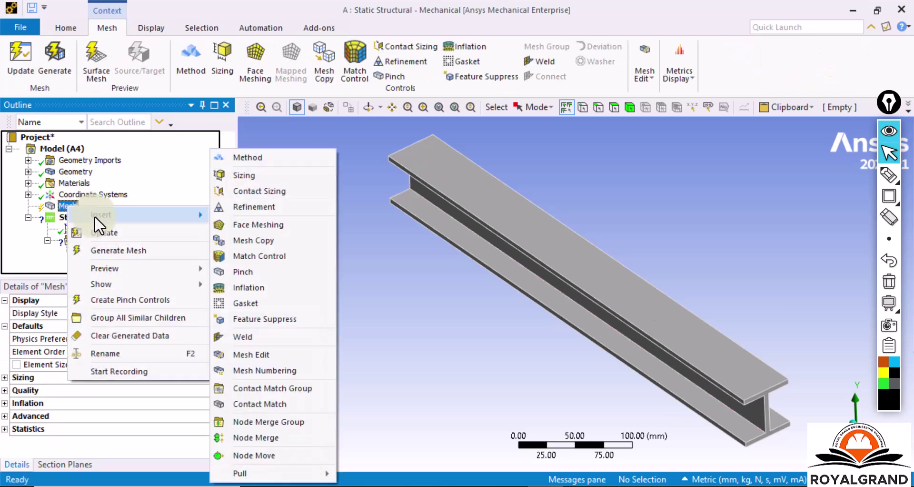
{"action": "left_click", "coordinate": [259, 153]}
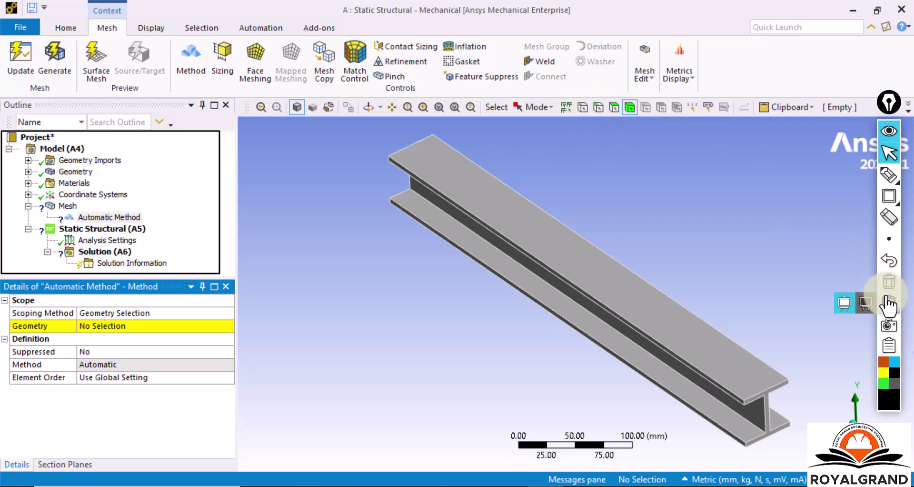
{"action": "left_click", "coordinate": [889, 196]}
{"action": "left_click_drag", "start_coordinate": [553, 92], "coordinate": [643, 116]}
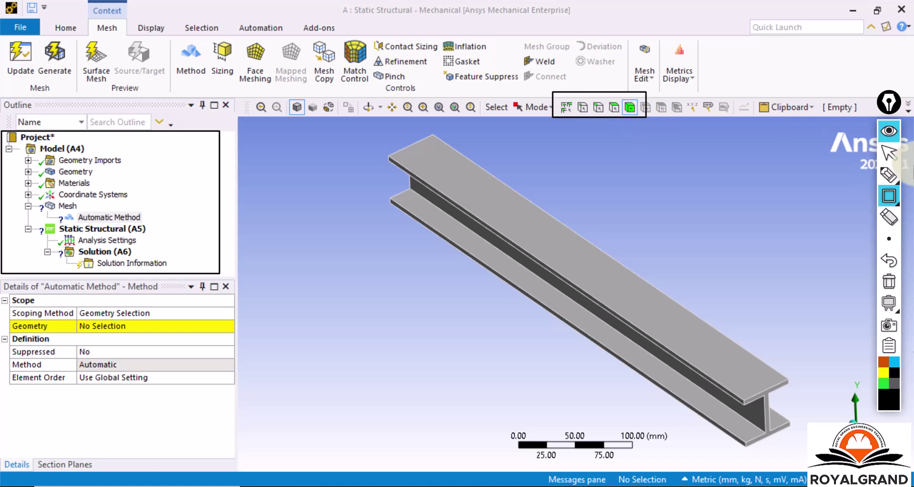
{"action": "left_click", "coordinate": [888, 153]}
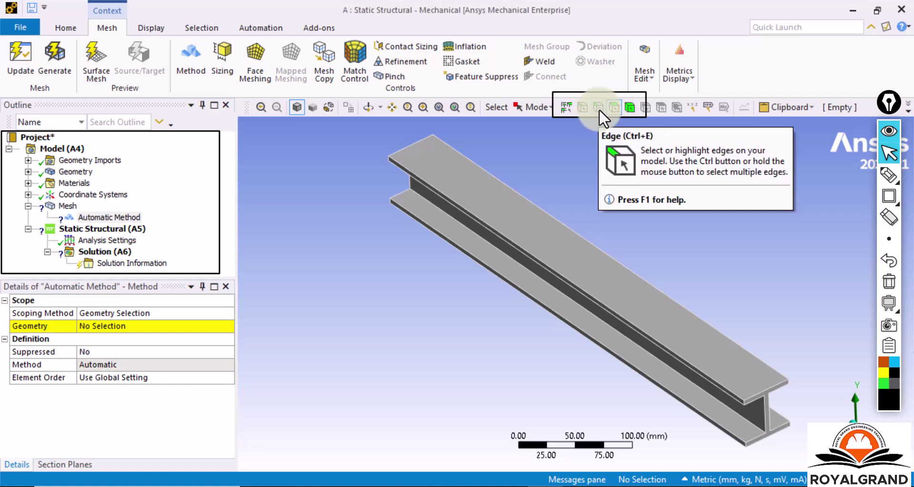
Step: Scope the mesh method to the whole beam body and set its method to Tetrahedrons
{"action": "left_click", "coordinate": [629, 107]}
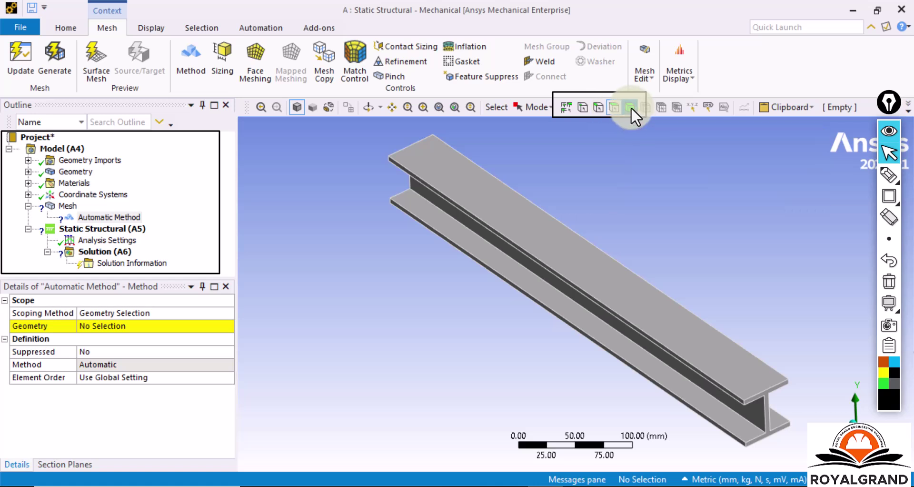
{"action": "left_click", "coordinate": [554, 252]}
{"action": "left_click", "coordinate": [111, 328]}
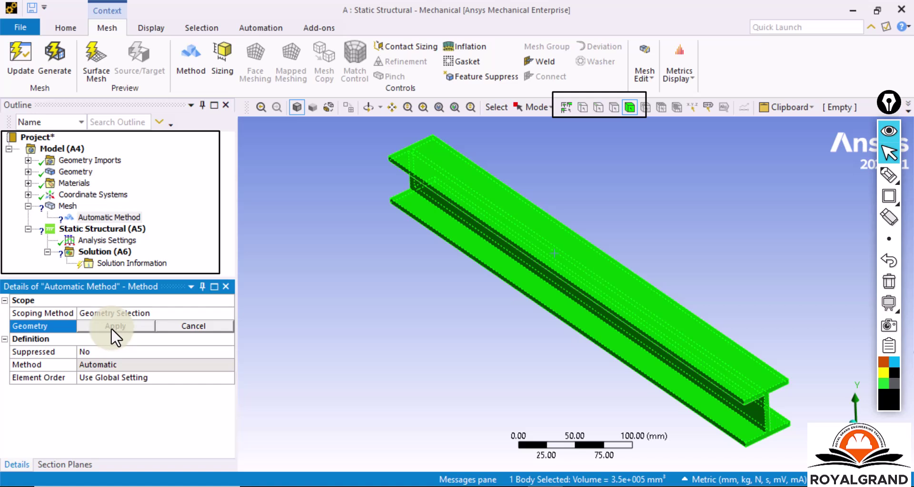
{"action": "left_click", "coordinate": [110, 327]}
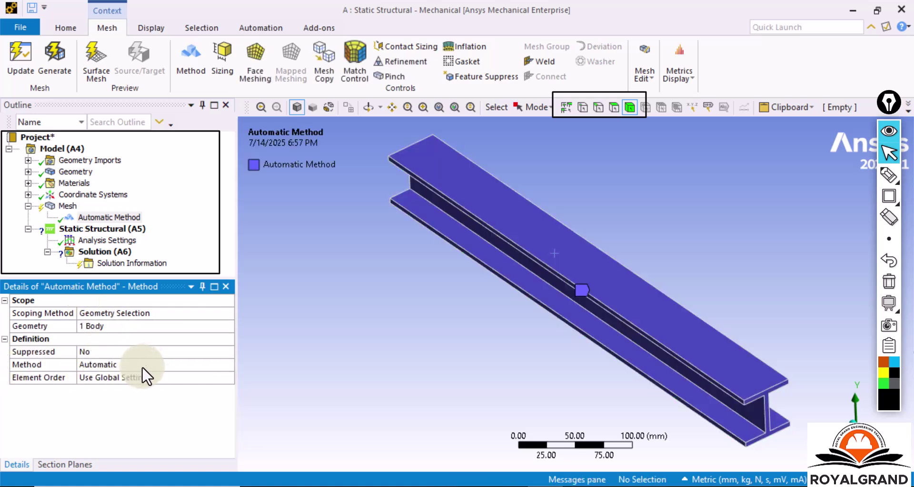
{"action": "left_click", "coordinate": [201, 367]}
{"action": "left_click", "coordinate": [227, 363]}
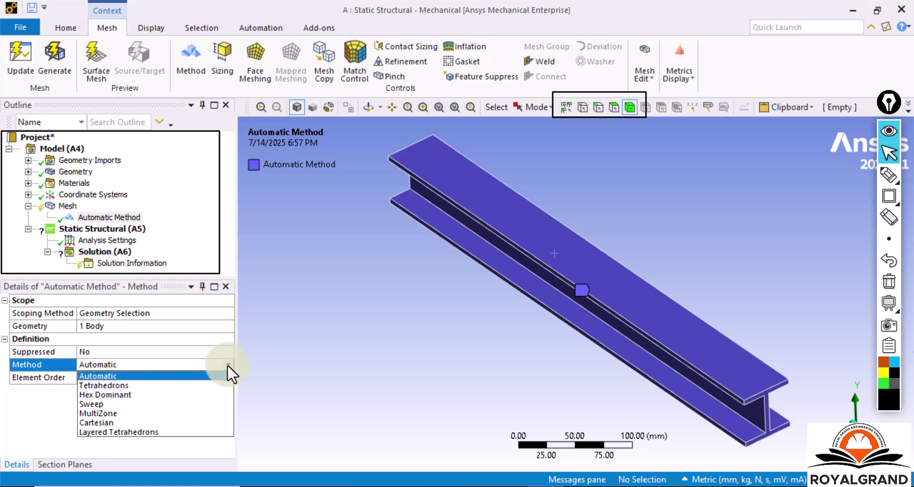
{"action": "left_click", "coordinate": [143, 385]}
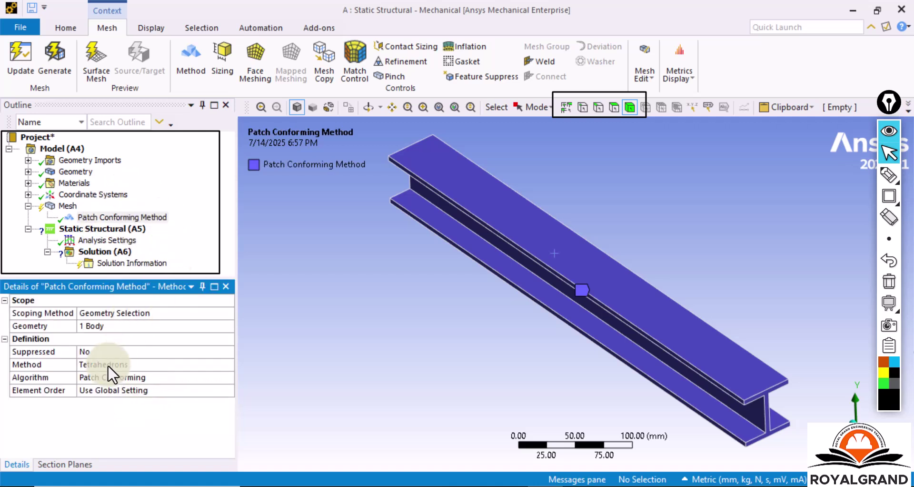
Step: Generate the beam's mesh and clear the on-screen annotations
{"action": "left_click", "coordinate": [68, 206]}
{"action": "right_click", "coordinate": [77, 206]}
{"action": "left_click", "coordinate": [98, 249]}
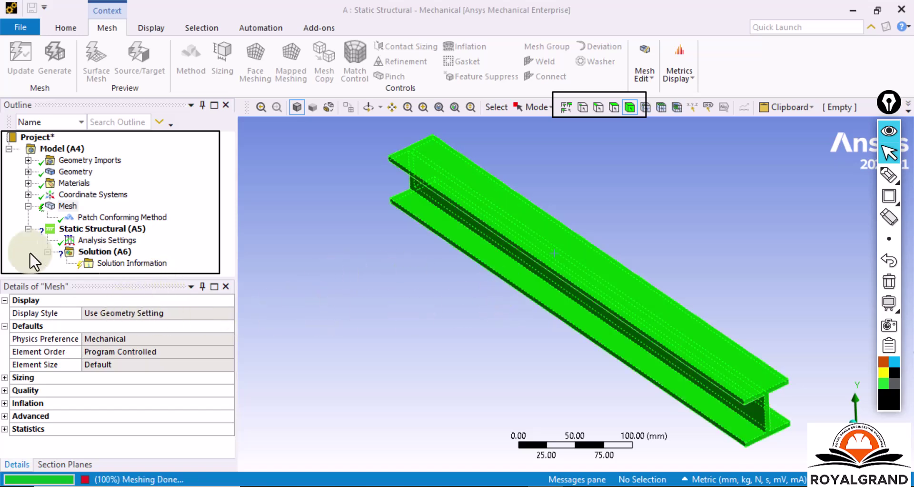
{"action": "left_click", "coordinate": [894, 287]}
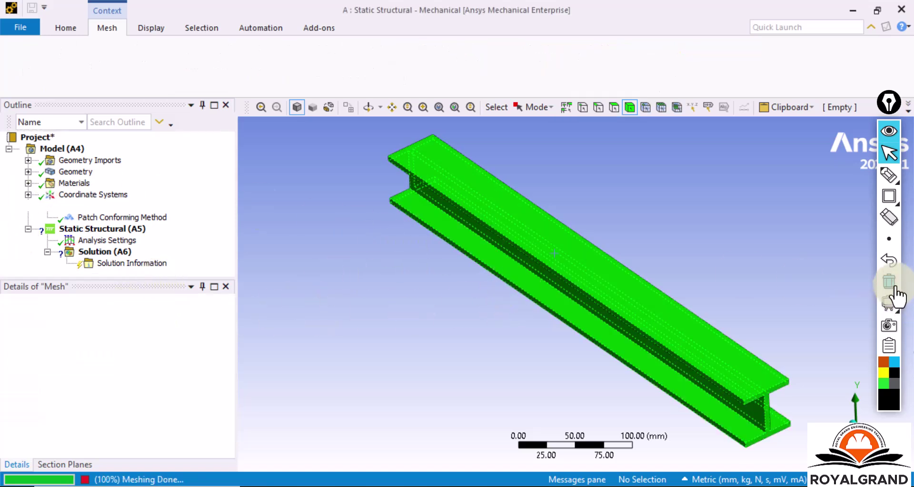
Step: Examine the tetrahedral mesh along the beam's flanges and web from close up and from a distance
{"action": "scroll", "coordinate": [570, 281], "scroll_direction": "up", "scroll_amount": 5}
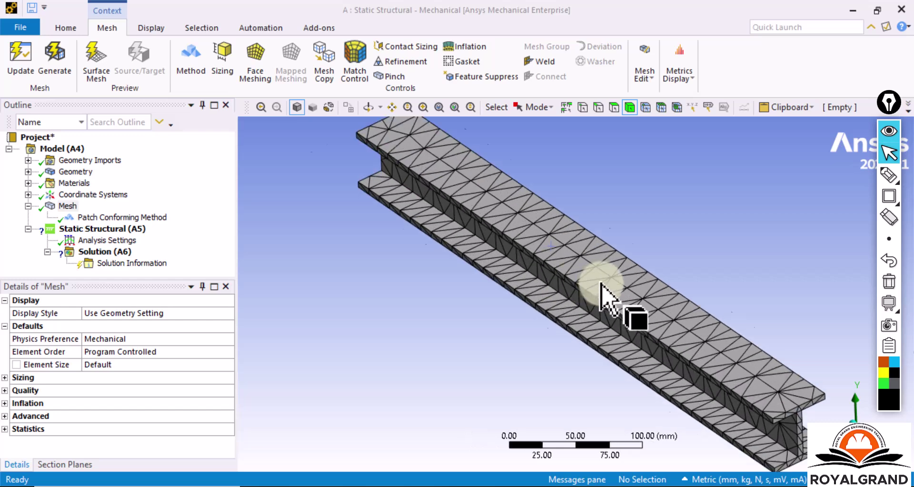
{"action": "scroll", "coordinate": [638, 313], "scroll_direction": "down", "scroll_amount": 3}
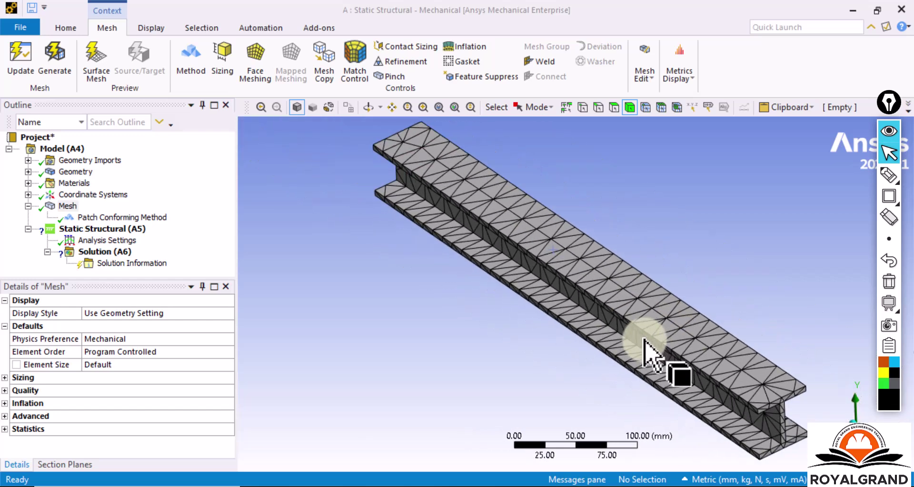
{"action": "scroll", "coordinate": [643, 312], "scroll_direction": "up", "scroll_amount": 1}
{"action": "scroll", "coordinate": [645, 247], "scroll_direction": "up", "scroll_amount": 3}
{"action": "scroll", "coordinate": [633, 333], "scroll_direction": "down", "scroll_amount": 3}
{"action": "middle_click_drag", "start_coordinate": [629, 286], "coordinate": [619, 353]}
{"action": "scroll", "coordinate": [498, 335], "scroll_direction": "down", "scroll_amount": 1}
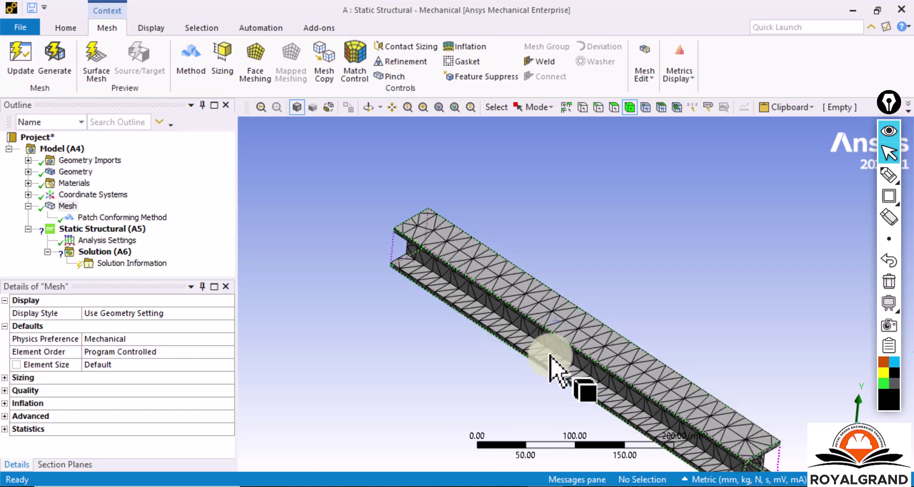
{"action": "scroll", "coordinate": [600, 368], "scroll_direction": "up", "scroll_amount": 2}
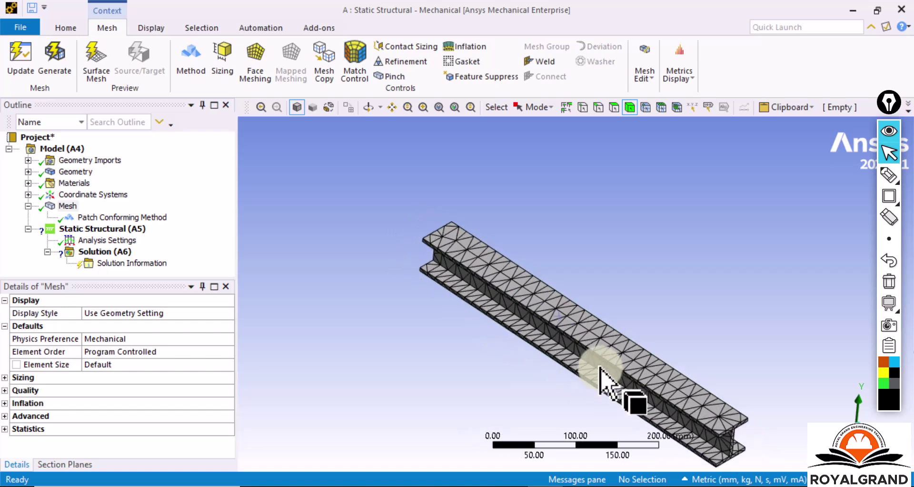
{"action": "middle_click_drag", "start_coordinate": [600, 366], "coordinate": [583, 319], "text": "ctrl"}
{"action": "scroll", "coordinate": [583, 319], "scroll_direction": "down", "scroll_amount": 2}
{"action": "scroll", "coordinate": [583, 318], "scroll_direction": "up", "scroll_amount": 4}
{"action": "scroll", "coordinate": [584, 318], "scroll_direction": "up", "scroll_amount": 3}
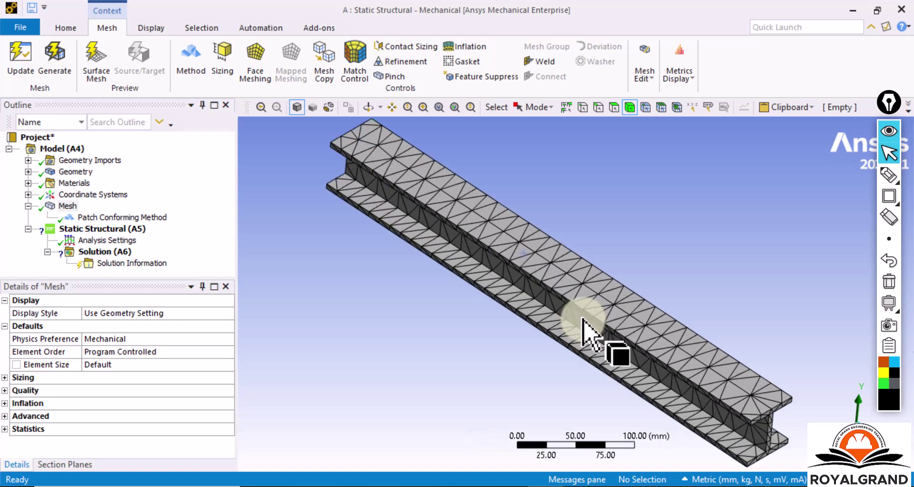
Step: Set the mesh's global element size to 10 mm
{"action": "scroll", "coordinate": [585, 322], "scroll_direction": "down", "scroll_amount": 3}
{"action": "scroll", "coordinate": [587, 326], "scroll_direction": "up", "scroll_amount": 2}
{"action": "scroll", "coordinate": [590, 328], "scroll_direction": "down", "scroll_amount": 2}
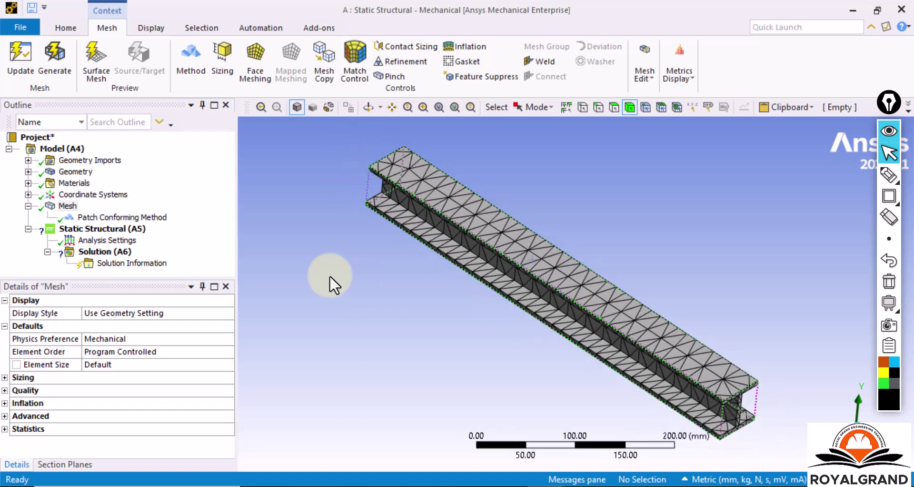
{"action": "left_click", "coordinate": [68, 206]}
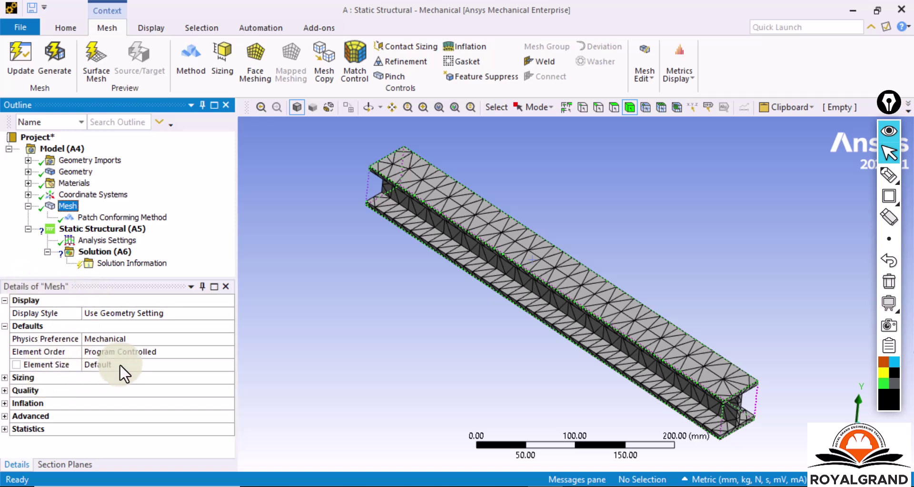
{"action": "left_click", "coordinate": [120, 363]}
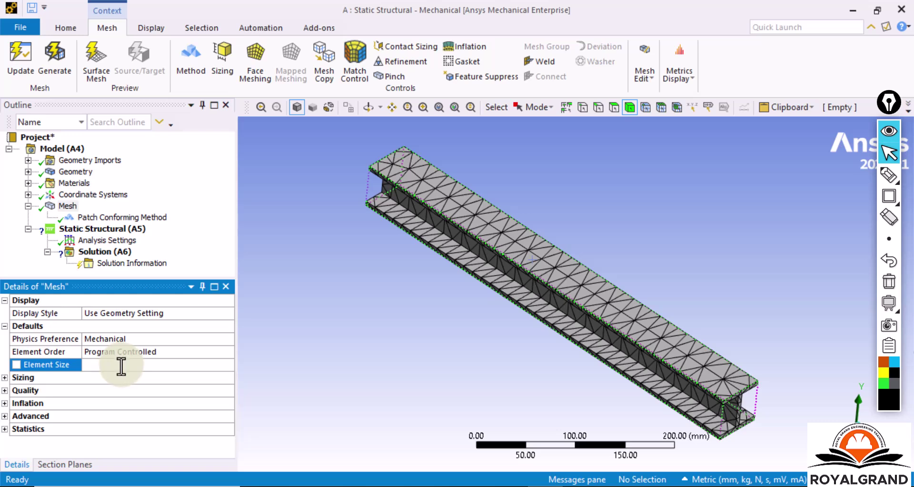
{"action": "key", "text": "Return"}
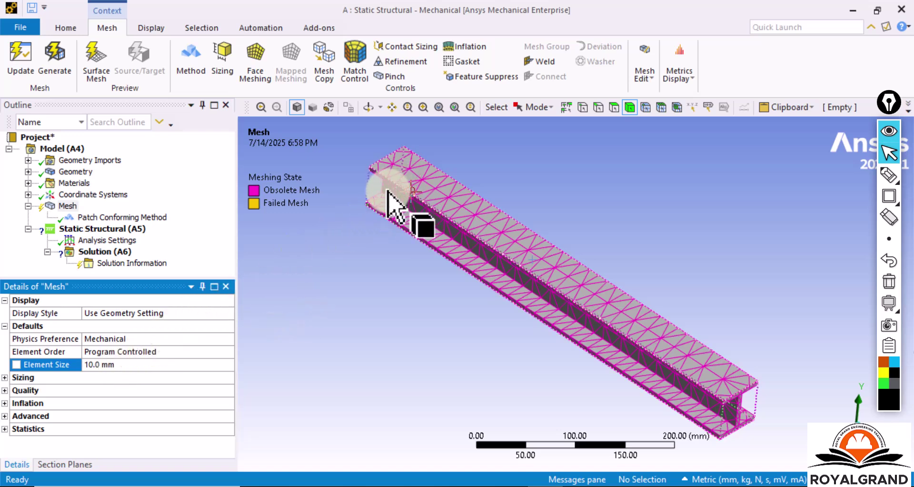
{"action": "scroll", "coordinate": [486, 265], "scroll_direction": "up", "scroll_amount": 3}
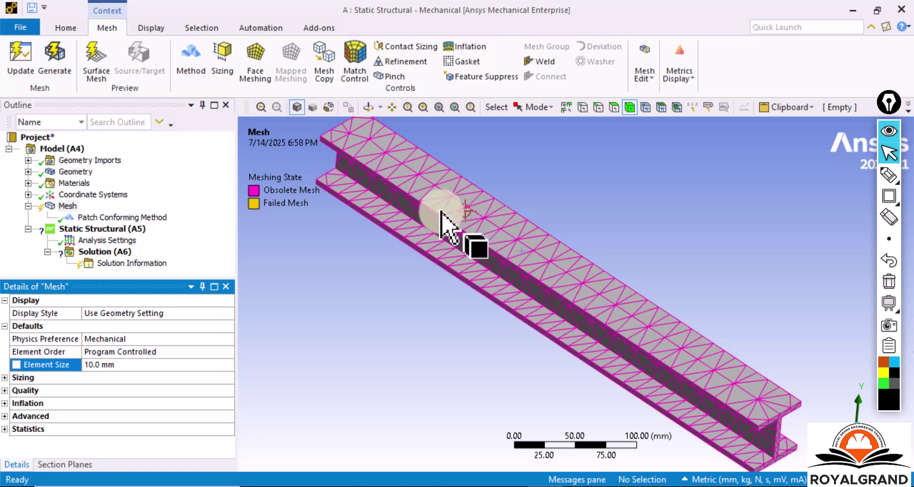
Step: Set the mesh's global element size to 5 mm and regenerate the beam's mesh
{"action": "left_click", "coordinate": [120, 366]}
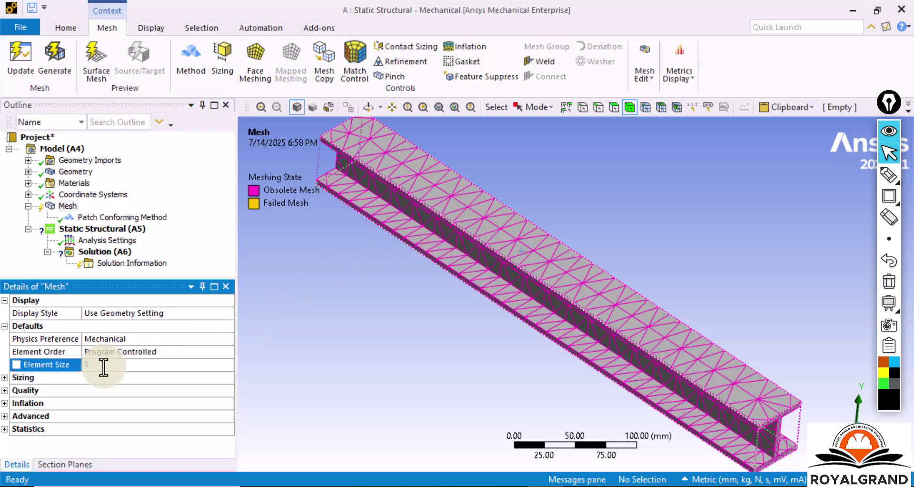
{"action": "type", "text": "5"}
{"action": "key", "text": "Return"}
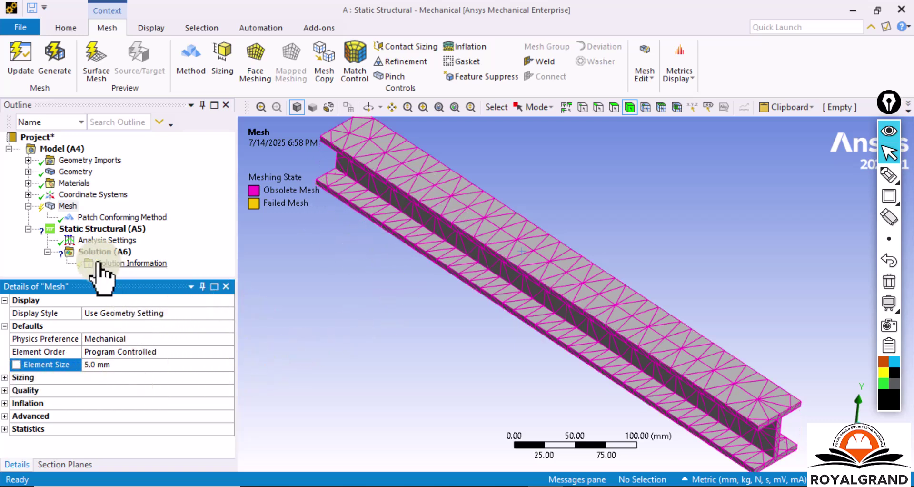
{"action": "right_click", "coordinate": [67, 206]}
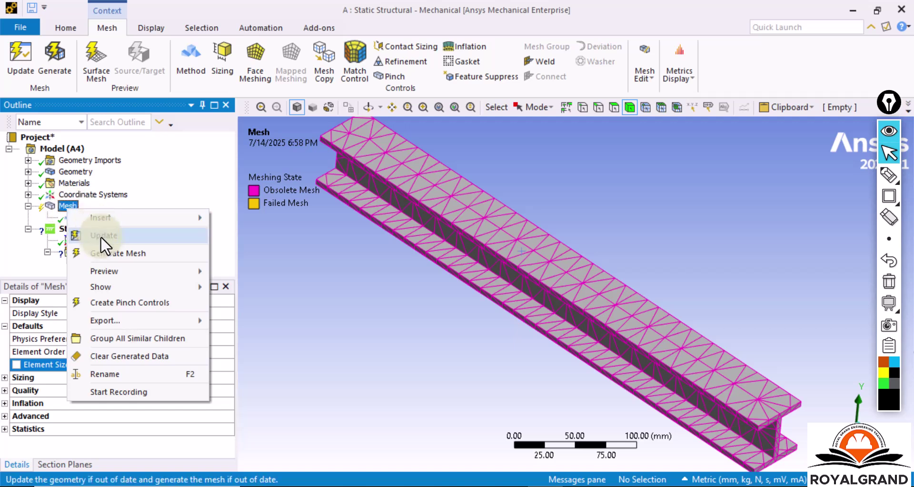
{"action": "left_click", "coordinate": [107, 250]}
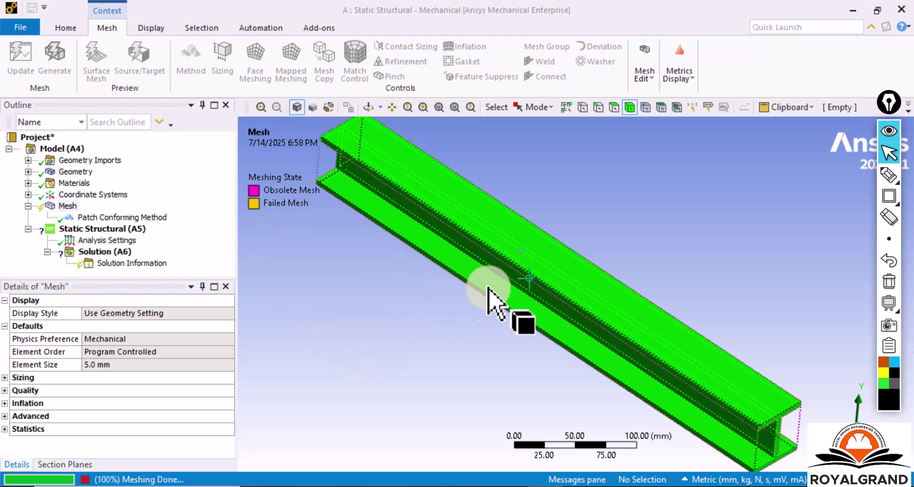
Step: Examine the refined mesh over the beam's flanges and web from several distances and angles
{"action": "scroll", "coordinate": [524, 261], "scroll_direction": "up", "scroll_amount": 3}
{"action": "scroll", "coordinate": [512, 358], "scroll_direction": "down", "scroll_amount": 3}
{"action": "middle_click_drag", "start_coordinate": [527, 375], "coordinate": [519, 360]}
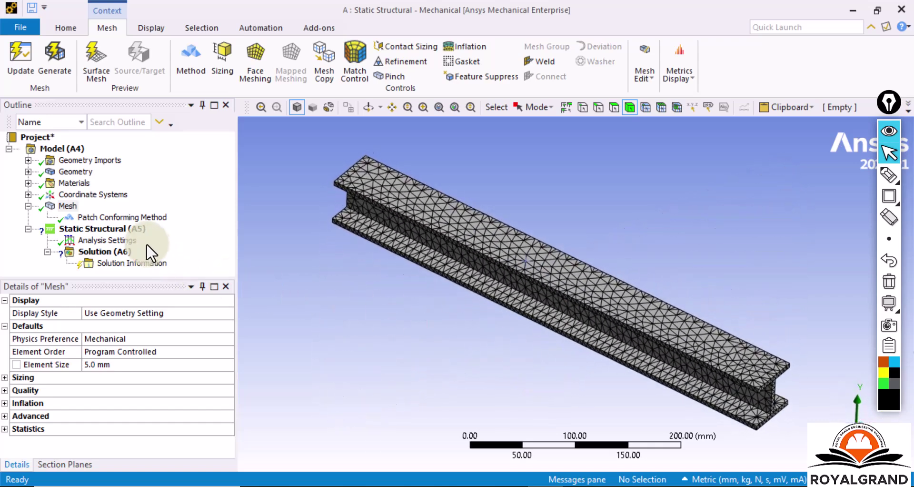
{"action": "scroll", "coordinate": [595, 324], "scroll_direction": "down", "scroll_amount": 2}
{"action": "scroll", "coordinate": [629, 357], "scroll_direction": "up", "scroll_amount": 3}
{"action": "scroll", "coordinate": [628, 367], "scroll_direction": "down", "scroll_amount": 3}
{"action": "scroll", "coordinate": [629, 367], "scroll_direction": "up", "scroll_amount": 2}
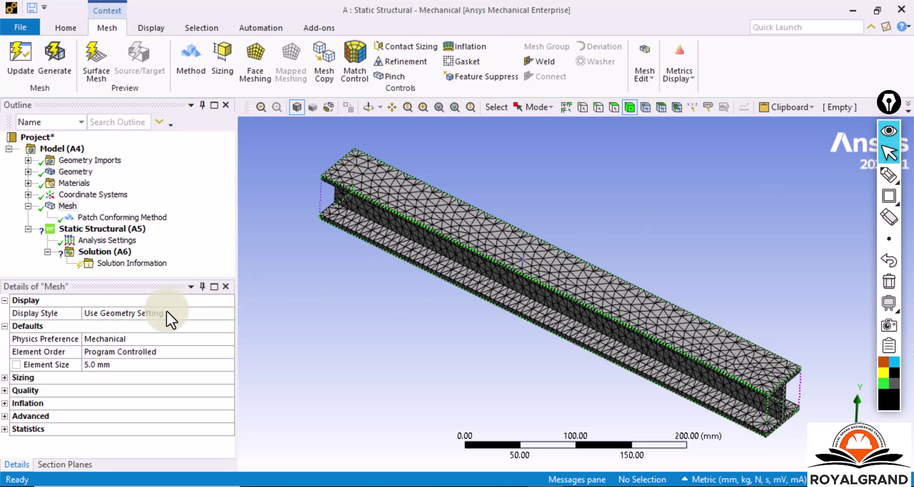
Step: Insert a Fixed Support under the Static Structural analysis
{"action": "right_click", "coordinate": [106, 229]}
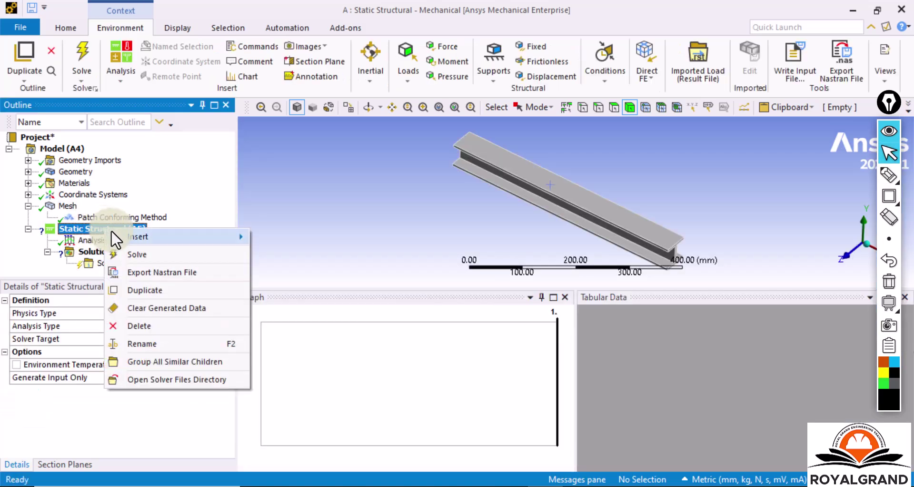
{"action": "mouse_move", "coordinate": [125, 237]}
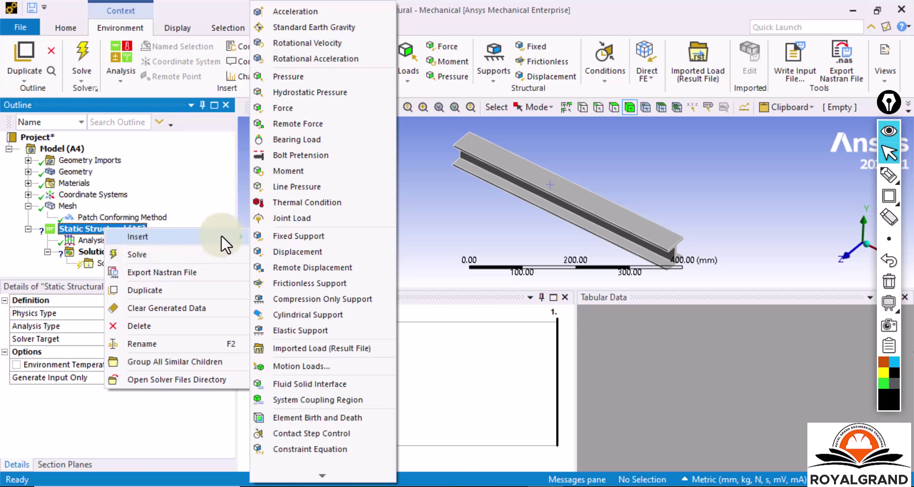
{"action": "left_click", "coordinate": [277, 235]}
Step: Examine both ends of the beam from different angles to find the faces for the fixed support
{"action": "scroll", "coordinate": [690, 245], "scroll_direction": "down", "scroll_amount": 1}
{"action": "scroll", "coordinate": [691, 245], "scroll_direction": "up", "scroll_amount": 2}
{"action": "scroll", "coordinate": [699, 253], "scroll_direction": "up", "scroll_amount": 3}
{"action": "scroll", "coordinate": [758, 281], "scroll_direction": "down", "scroll_amount": 2}
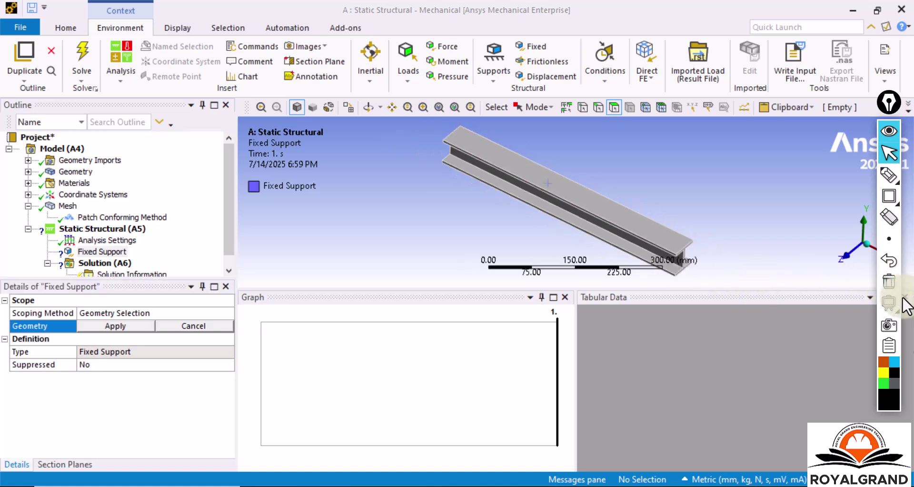
{"action": "mouse_move", "coordinate": [908, 307]}
{"action": "scroll", "coordinate": [687, 267], "scroll_direction": "up", "scroll_amount": 3}
{"action": "scroll", "coordinate": [701, 268], "scroll_direction": "down", "scroll_amount": 2}
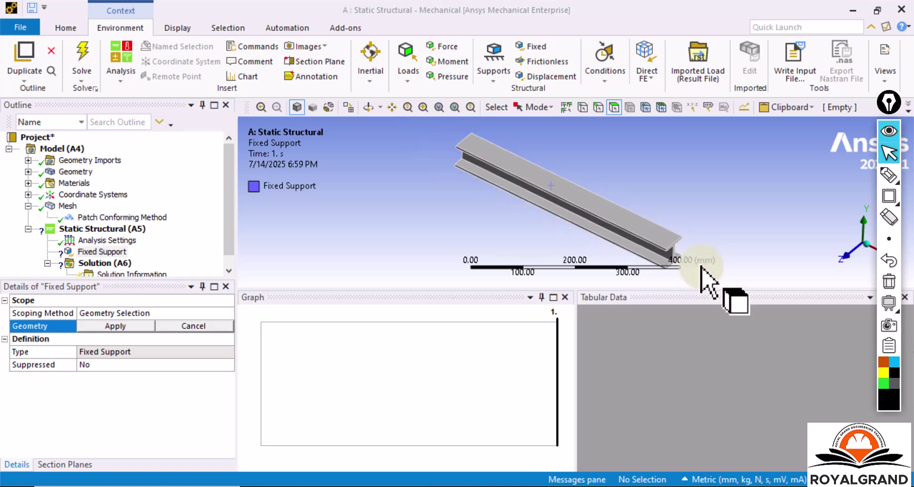
{"action": "scroll", "coordinate": [700, 267], "scroll_direction": "up", "scroll_amount": 2}
{"action": "mouse_move", "coordinate": [706, 259]}
{"action": "middle_mouse_down"}
{"action": "mouse_move", "coordinate": [704, 290]}
{"action": "mouse_move", "coordinate": [709, 221]}
{"action": "mouse_move", "coordinate": [708, 255]}
{"action": "mouse_move", "coordinate": [708, 229]}
{"action": "mouse_move", "coordinate": [713, 244]}
{"action": "middle_mouse_up"}
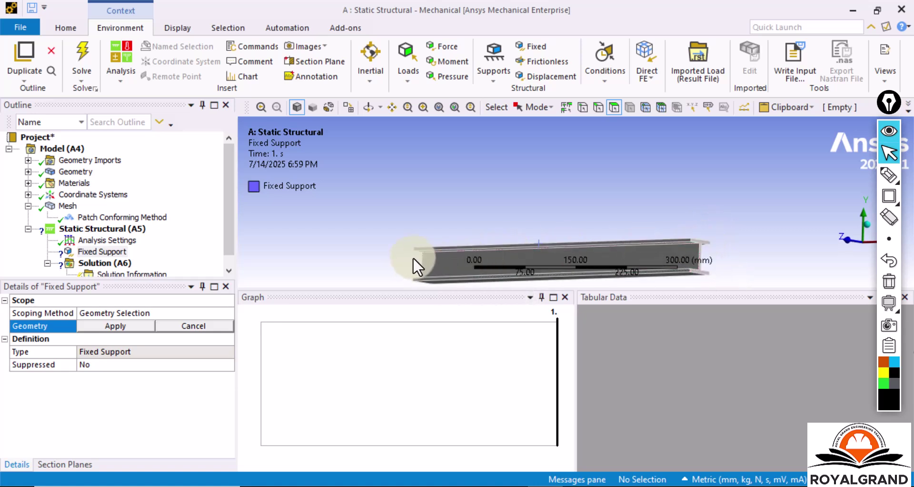
{"action": "mouse_move", "coordinate": [665, 251]}
{"action": "middle_mouse_down"}
{"action": "mouse_move", "coordinate": [657, 241]}
{"action": "mouse_move", "coordinate": [657, 270]}
{"action": "mouse_move", "coordinate": [657, 221]}
{"action": "mouse_move", "coordinate": [658, 253]}
{"action": "mouse_move", "coordinate": [648, 257]}
{"action": "mouse_move", "coordinate": [652, 236]}
{"action": "mouse_move", "coordinate": [648, 257]}
{"action": "mouse_move", "coordinate": [495, 237]}
{"action": "mouse_move", "coordinate": [534, 265]}
{"action": "mouse_move", "coordinate": [590, 243]}
{"action": "mouse_move", "coordinate": [584, 218]}
{"action": "mouse_move", "coordinate": [661, 249]}
{"action": "middle_mouse_up"}
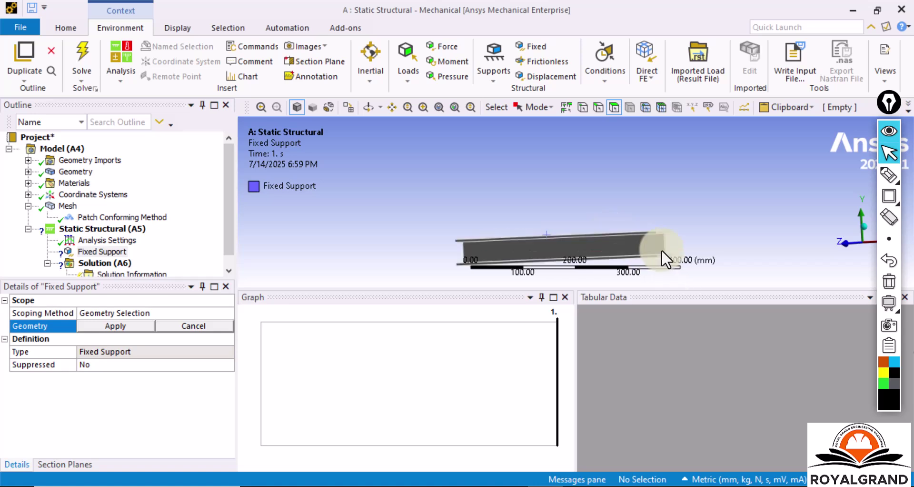
{"action": "scroll", "coordinate": [661, 249], "scroll_direction": "up", "scroll_amount": 3}
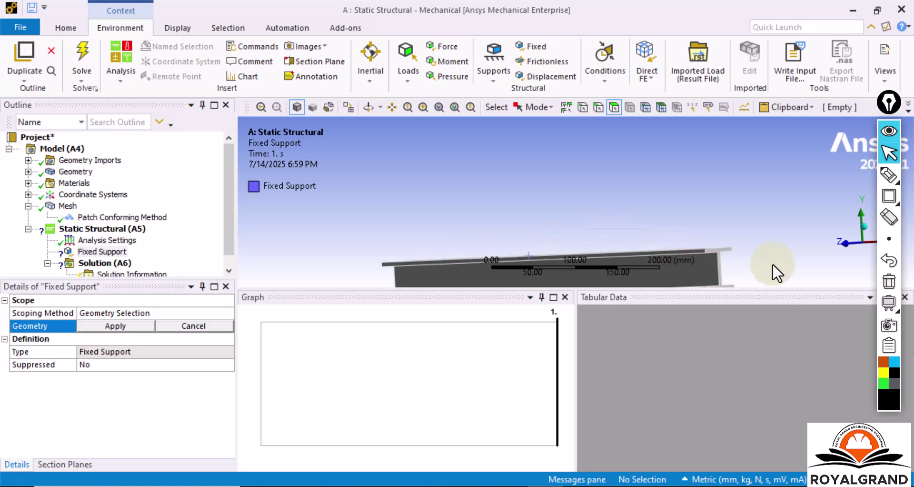
Step: Hide the Graph and Tabular Data panes and move the annotation toolbar aside
{"action": "left_click", "coordinate": [530, 296]}
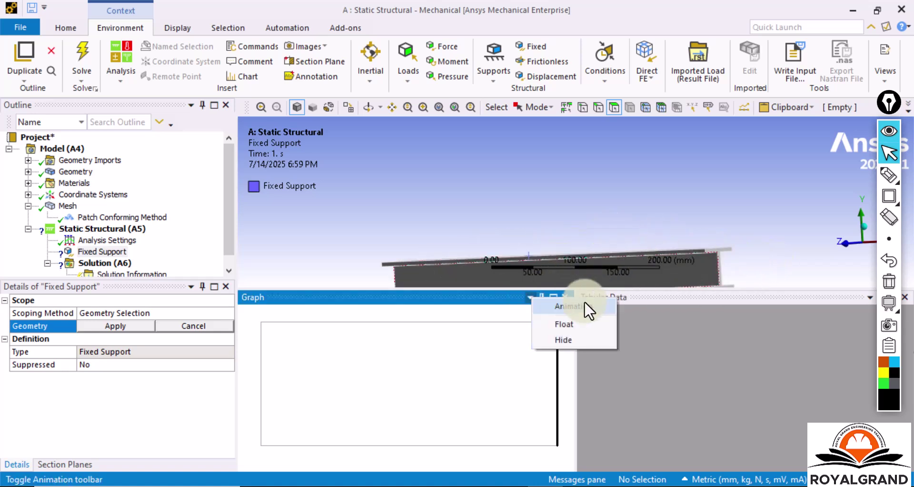
{"action": "left_click", "coordinate": [571, 338]}
{"action": "mouse_move", "coordinate": [881, 114]}
{"action": "left_mouse_down"}
{"action": "mouse_move", "coordinate": [891, 97]}
{"action": "mouse_move", "coordinate": [877, 31]}
{"action": "mouse_move", "coordinate": [856, 47]}
{"action": "left_mouse_up"}
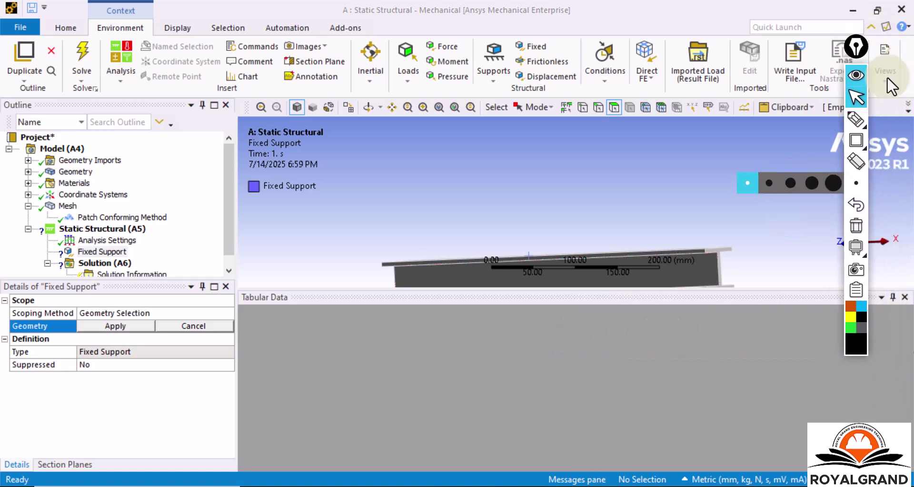
{"action": "left_click", "coordinate": [881, 296]}
{"action": "left_click", "coordinate": [884, 320]}
Step: Scope the fixed support to the two I-shaped end faces of the beam using face selection
{"action": "scroll", "coordinate": [649, 369], "scroll_direction": "down", "scroll_amount": 3}
{"action": "middle_click_drag", "start_coordinate": [649, 369], "coordinate": [578, 295]}
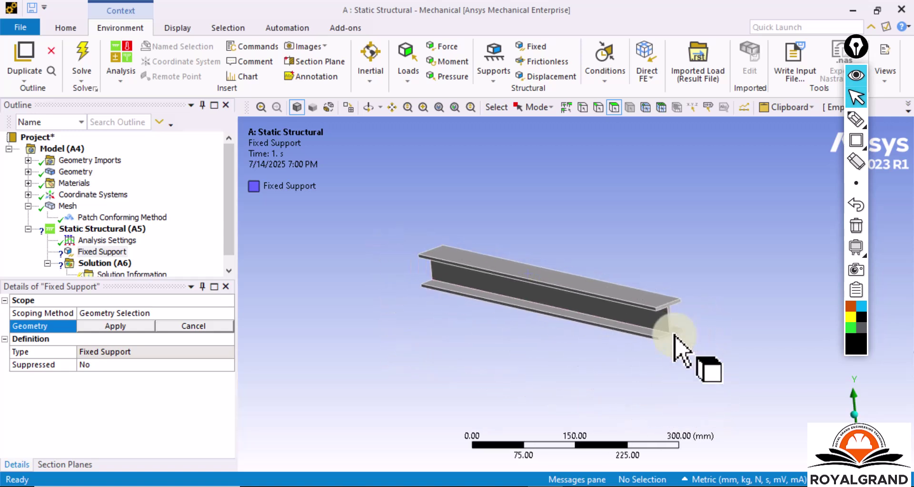
{"action": "scroll", "coordinate": [681, 333], "scroll_direction": "up", "scroll_amount": 3}
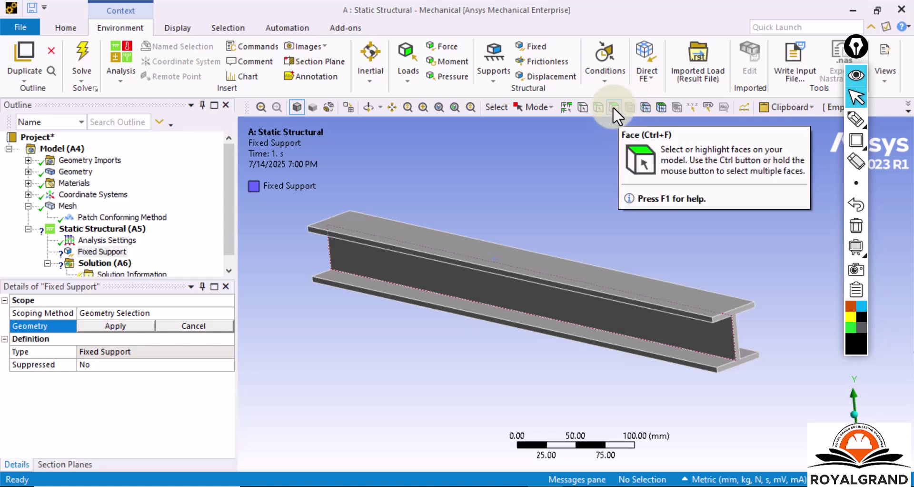
{"action": "left_click", "coordinate": [597, 106]}
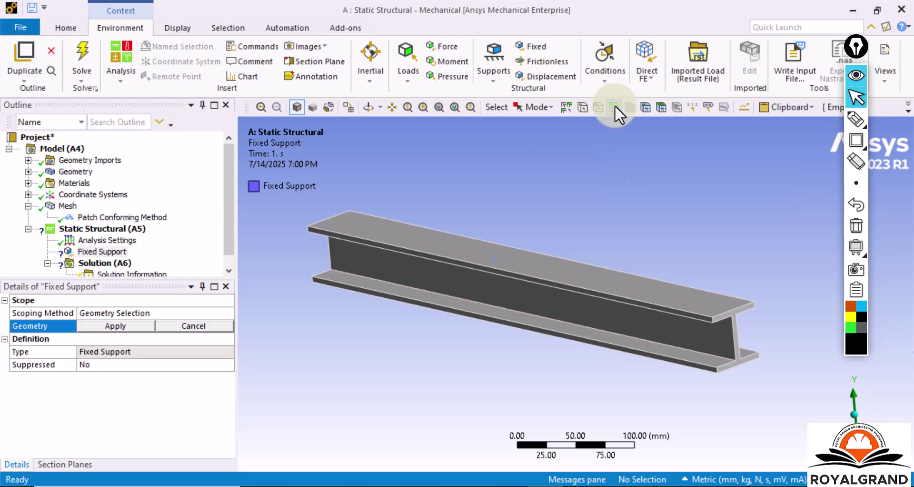
{"action": "left_click", "coordinate": [615, 106]}
{"action": "scroll", "coordinate": [741, 318], "scroll_direction": "up", "scroll_amount": 3}
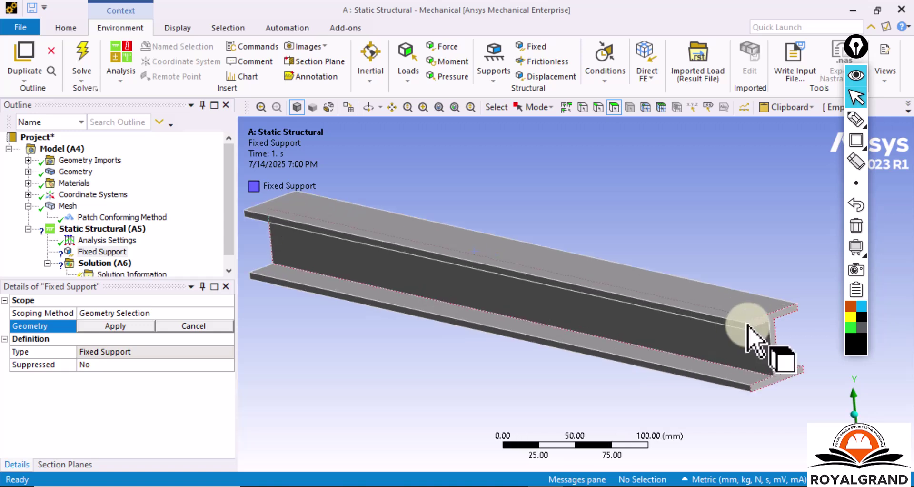
{"action": "left_click", "coordinate": [613, 107]}
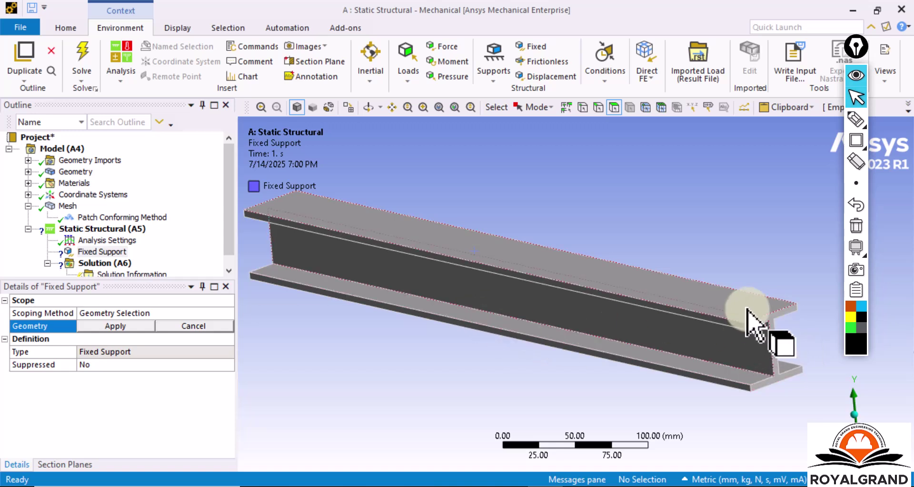
{"action": "left_click", "coordinate": [762, 319]}
{"action": "scroll", "coordinate": [578, 341], "scroll_direction": "up", "scroll_amount": 2}
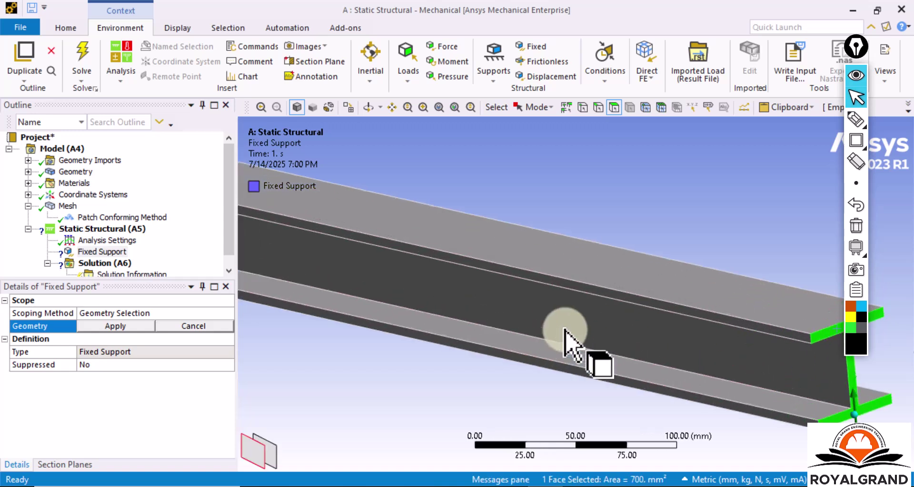
{"action": "scroll", "coordinate": [578, 342], "scroll_direction": "down", "scroll_amount": 4}
{"action": "middle_click_drag", "start_coordinate": [510, 333], "coordinate": [711, 316]}
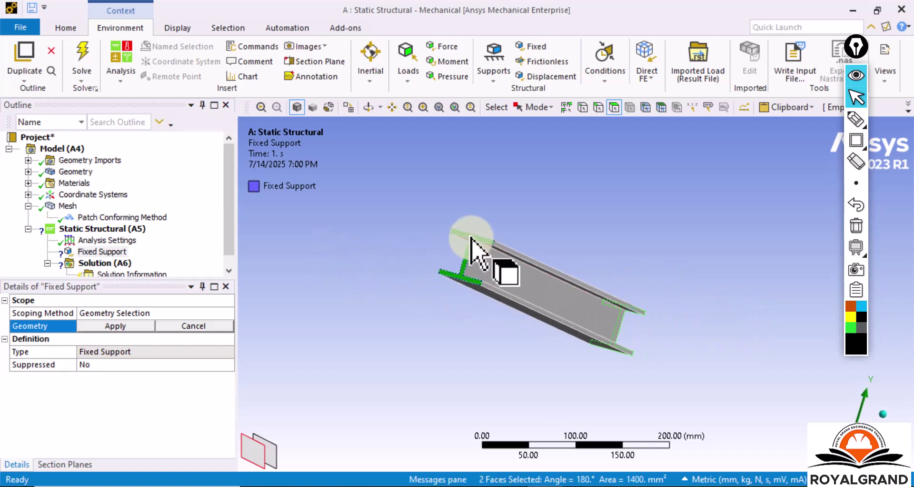
{"action": "left_click", "coordinate": [127, 326]}
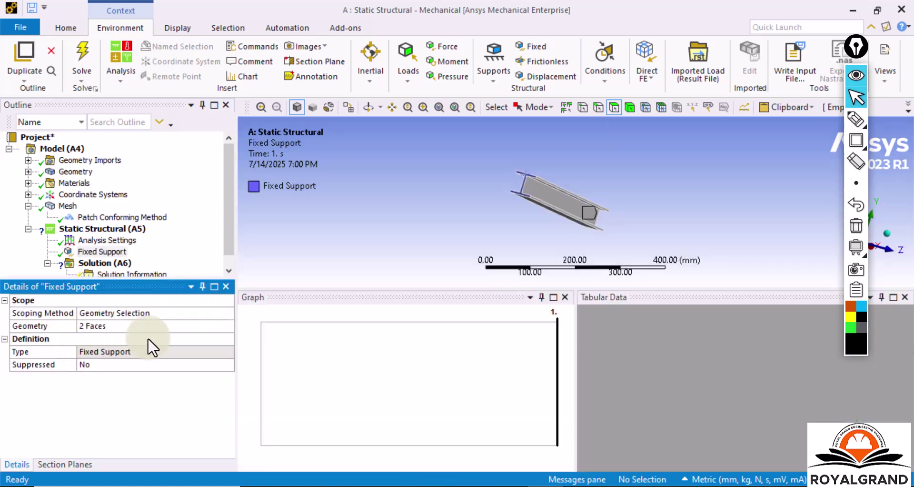
Step: Draw a rectangle annotation around the fixed support's Geometry entry, choose the smallest pen size, and return to the normal pointer
{"action": "mouse_move", "coordinate": [855, 141]}
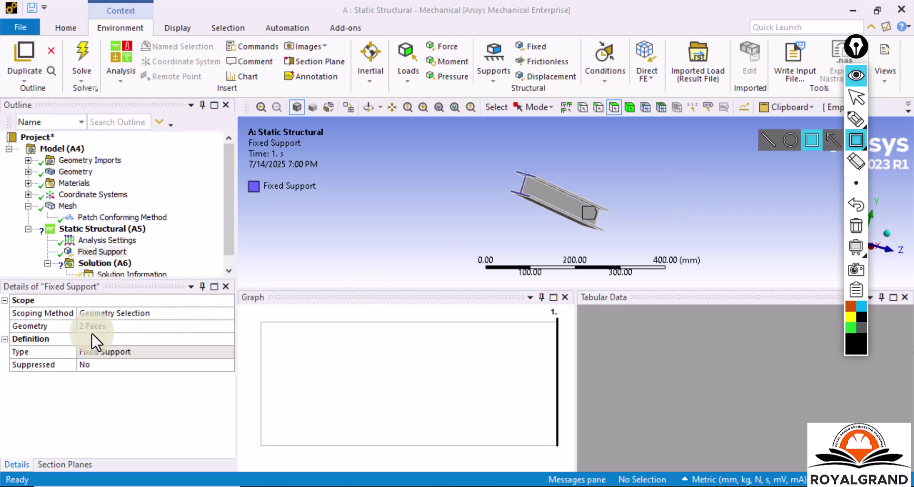
{"action": "left_click_drag", "start_coordinate": [72, 315], "coordinate": [166, 336]}
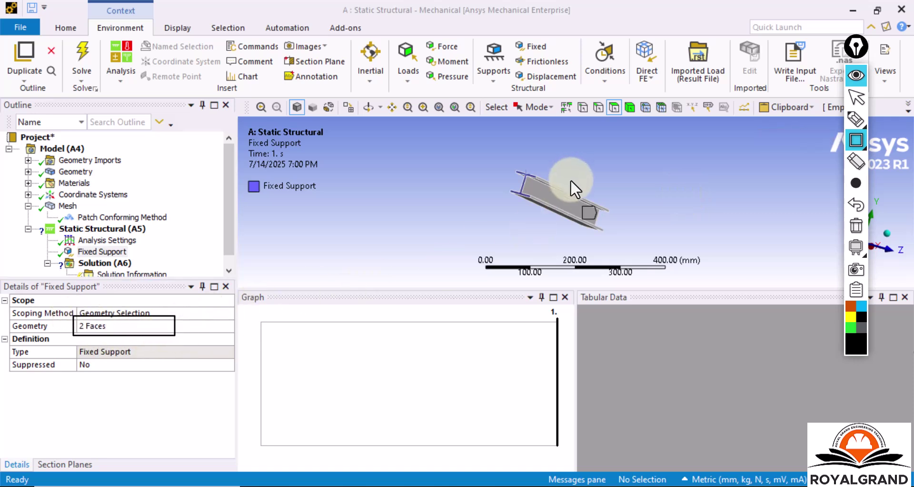
{"action": "left_click", "coordinate": [856, 183]}
{"action": "left_click", "coordinate": [752, 185]}
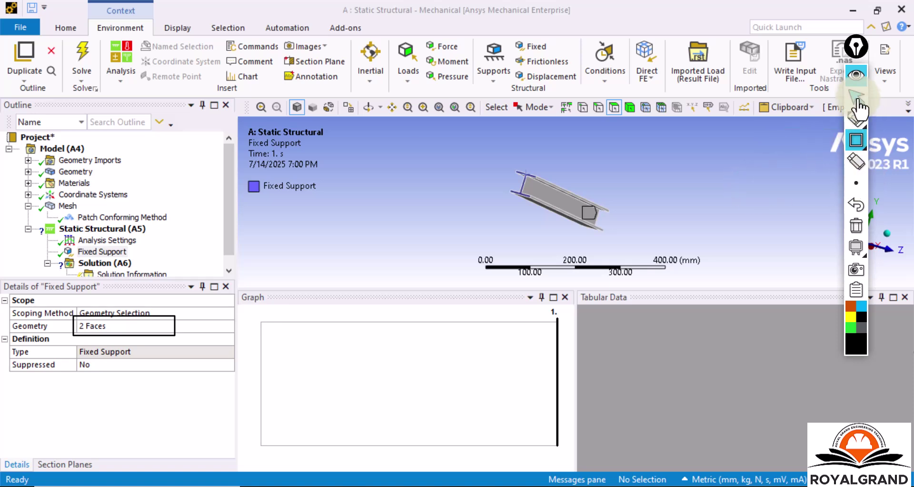
{"action": "left_click", "coordinate": [854, 102]}
Step: Examine the fixed support on the beam's end faces
{"action": "scroll", "coordinate": [568, 187], "scroll_direction": "up", "scroll_amount": 5}
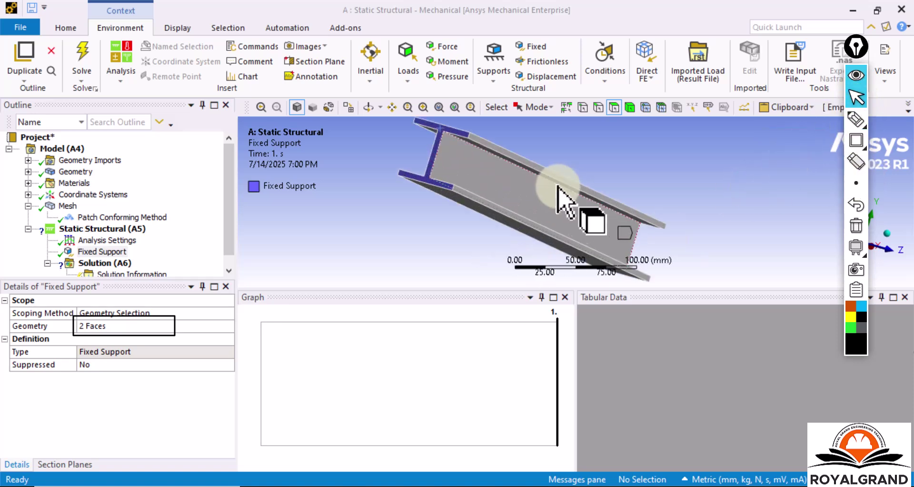
{"action": "middle_click_drag", "start_coordinate": [501, 165], "coordinate": [369, 167]}
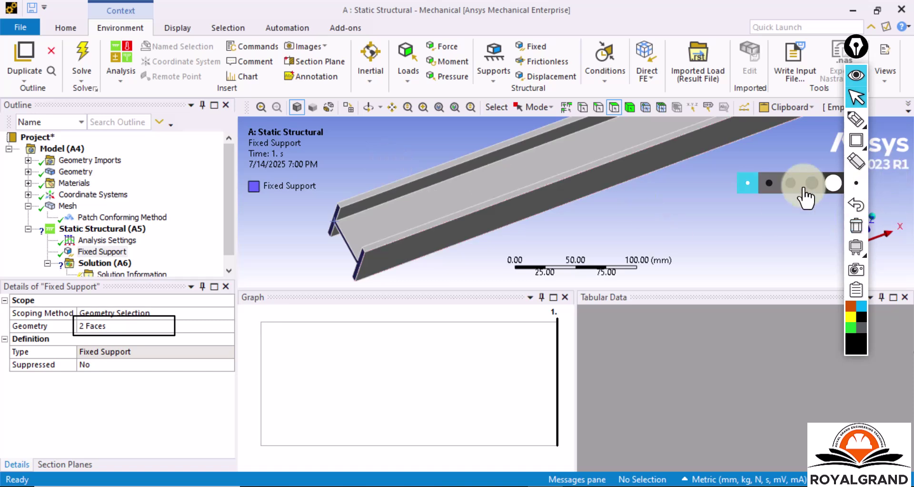
{"action": "scroll", "coordinate": [776, 195], "scroll_direction": "up", "scroll_amount": 2}
{"action": "scroll", "coordinate": [775, 196], "scroll_direction": "down", "scroll_amount": 2}
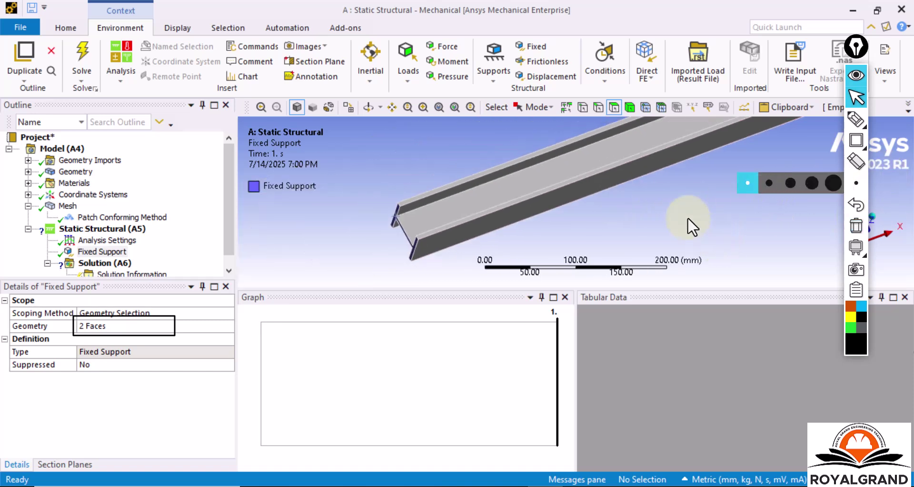
{"action": "mouse_move", "coordinate": [854, 142]}
{"action": "scroll", "coordinate": [704, 217], "scroll_direction": "down", "scroll_amount": 2}
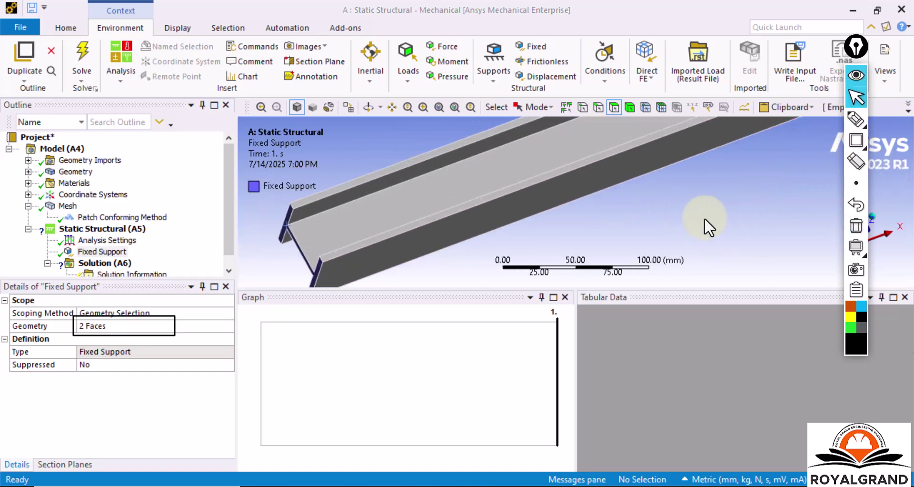
Step: Add a force to the static structural analysis and scope it to the outer face of the beam's top flange
{"action": "middle_click_drag", "start_coordinate": [729, 196], "coordinate": [763, 210]}
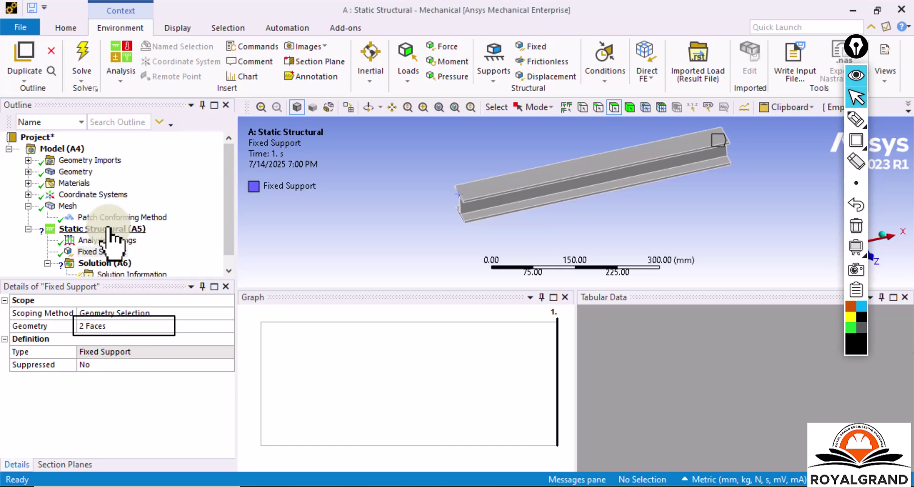
{"action": "right_click", "coordinate": [110, 229]}
{"action": "mouse_move", "coordinate": [127, 235]}
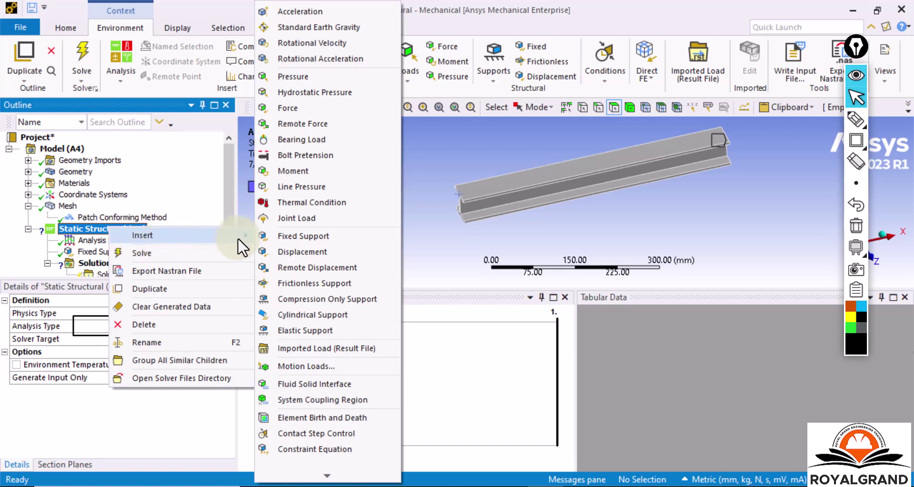
{"action": "left_click", "coordinate": [302, 108]}
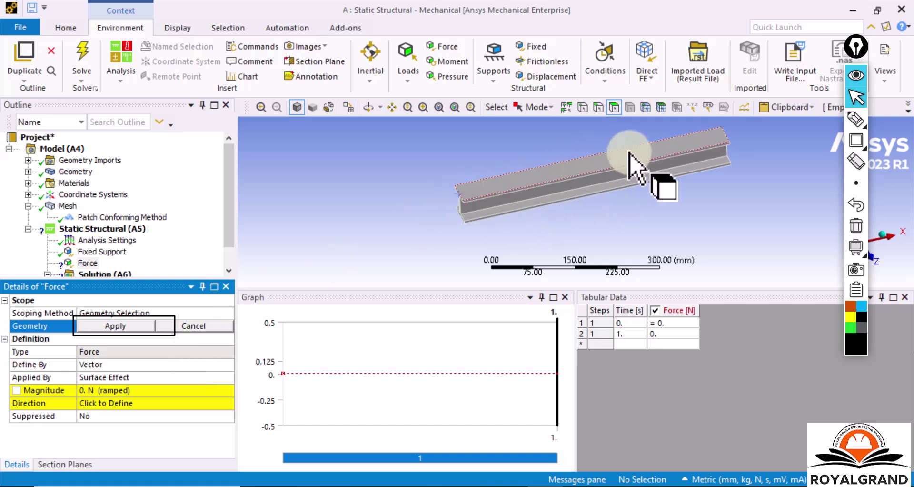
{"action": "left_click", "coordinate": [573, 173]}
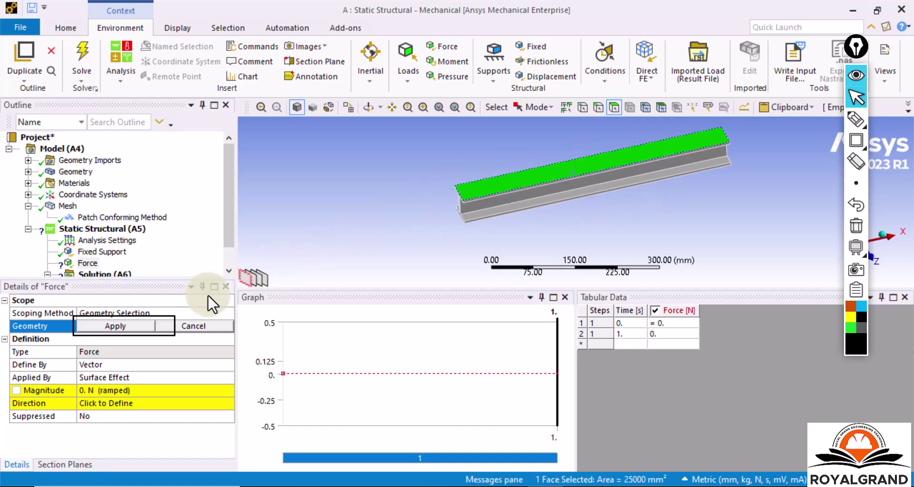
{"action": "left_click", "coordinate": [118, 325]}
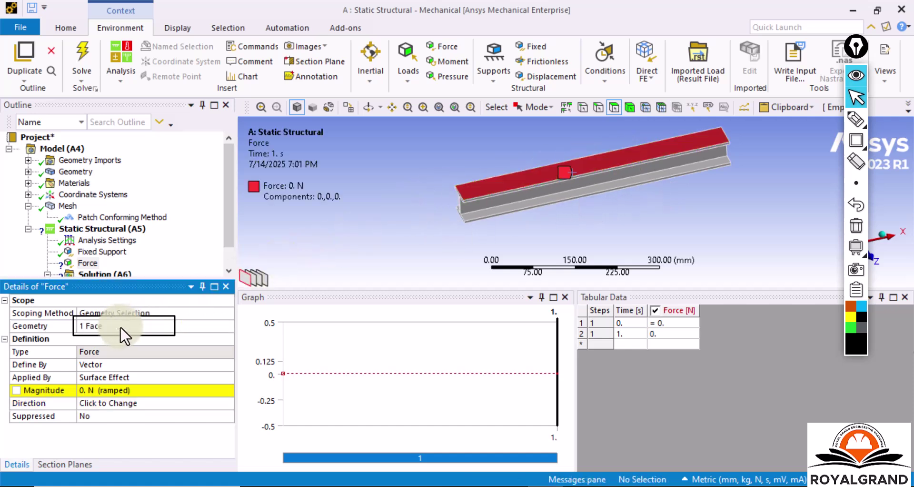
{"action": "left_click", "coordinate": [693, 198]}
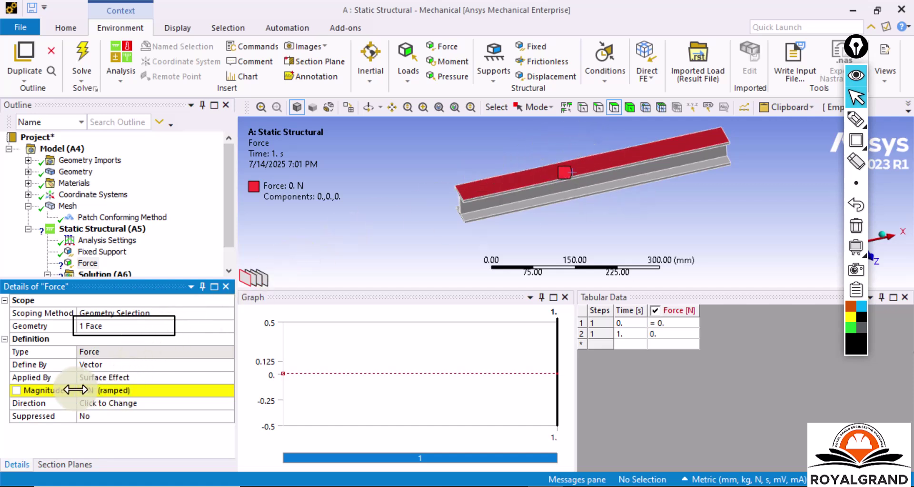
Step: Set the force's magnitude to 1000 N
{"action": "left_click", "coordinate": [144, 389]}
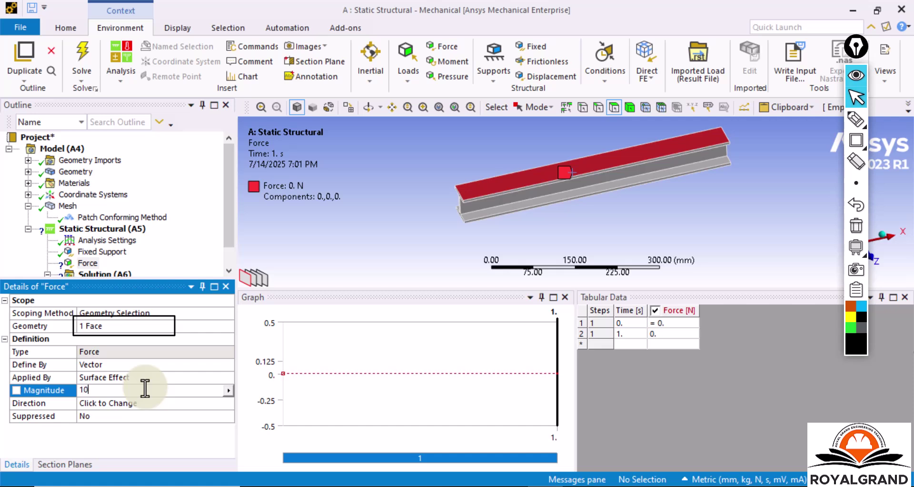
{"action": "type", "text": "1000"}
{"action": "key", "text": "Return"}
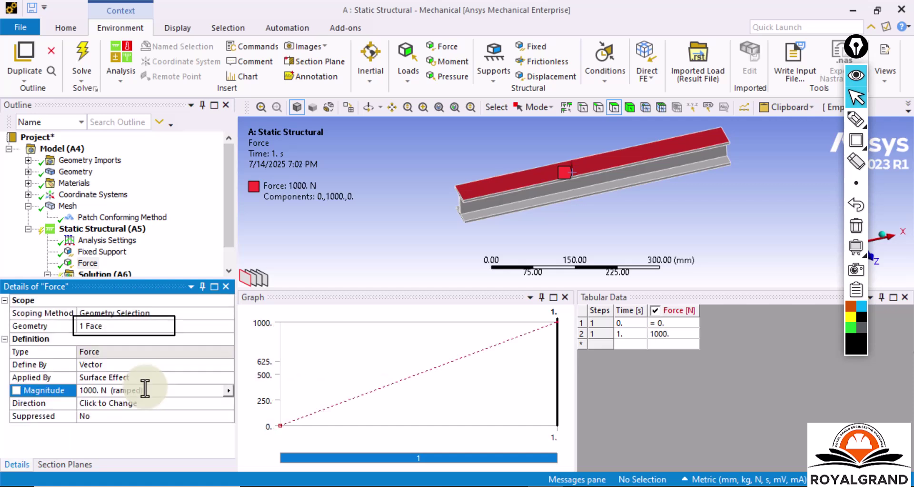
Step: Hide the Graph and Tabular Data panes and inspect the direction arrow of the force on the top flange
{"action": "scroll", "coordinate": [617, 152], "scroll_direction": "up", "scroll_amount": 2}
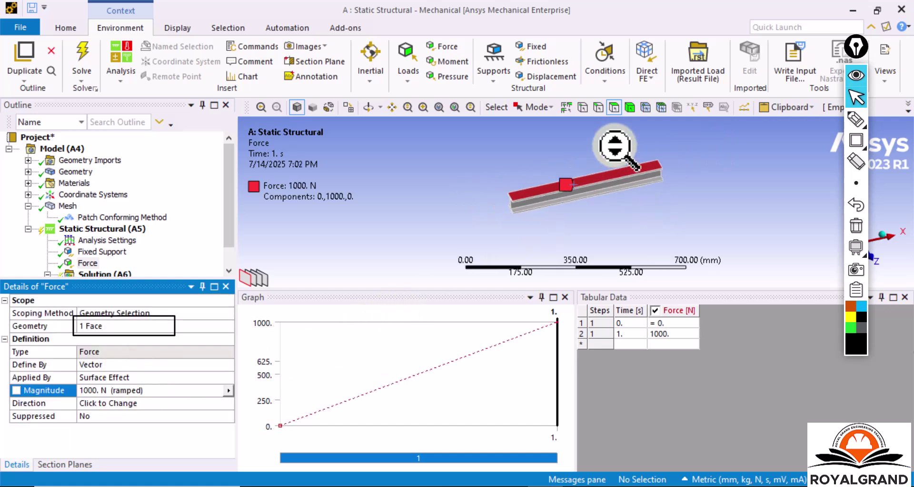
{"action": "left_click", "coordinate": [530, 297]}
{"action": "left_click", "coordinate": [561, 340]}
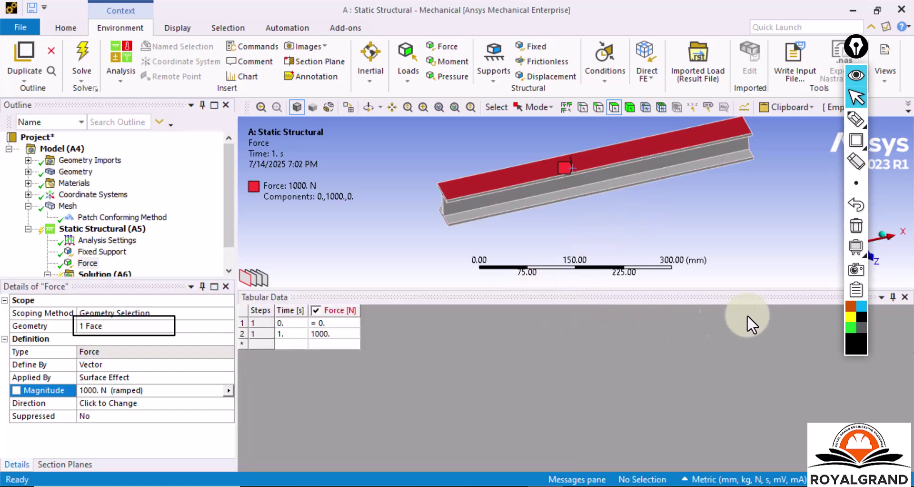
{"action": "left_click", "coordinate": [881, 297]}
{"action": "left_click", "coordinate": [886, 325]}
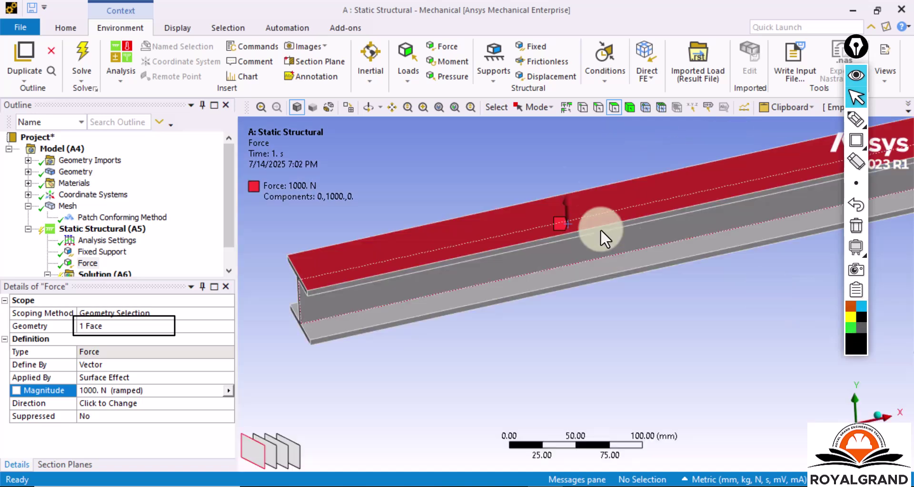
{"action": "scroll", "coordinate": [589, 231], "scroll_direction": "down", "scroll_amount": 2}
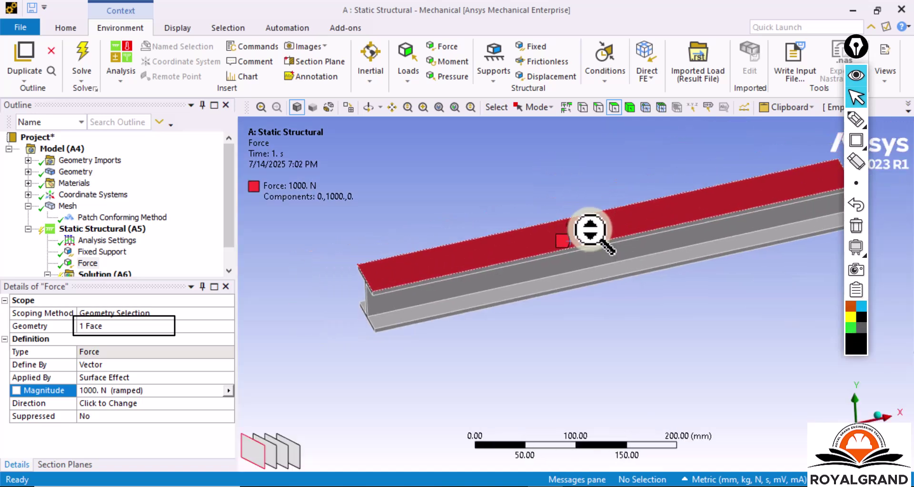
{"action": "middle_click_drag", "start_coordinate": [589, 231], "coordinate": [557, 211]}
{"action": "scroll", "coordinate": [591, 170], "scroll_direction": "up", "scroll_amount": 1}
{"action": "scroll", "coordinate": [590, 171], "scroll_direction": "down", "scroll_amount": 1}
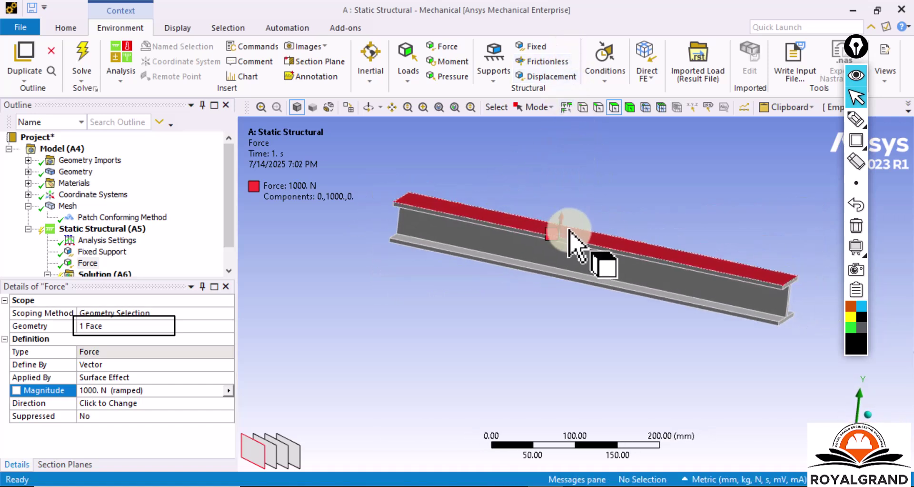
{"action": "middle_click_drag", "start_coordinate": [589, 240], "coordinate": [592, 235]}
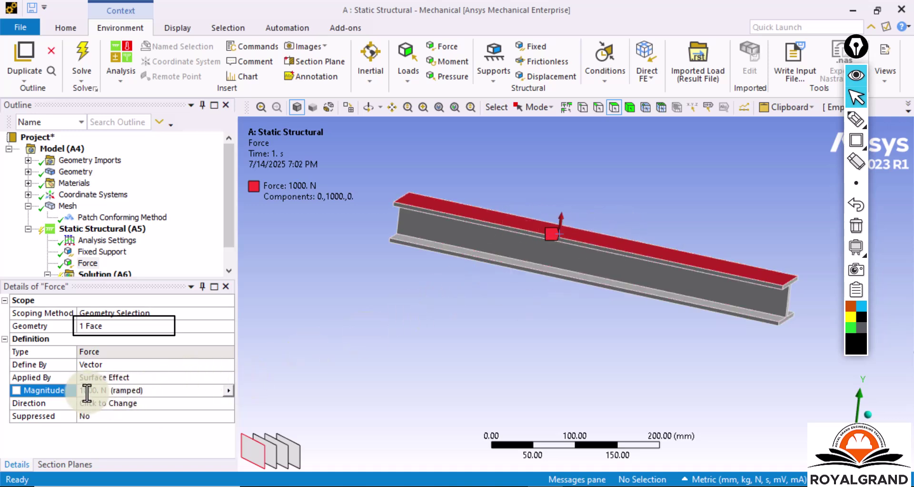
Step: Reverse the force's direction to point down onto the top flange, framing the direction-flip arrows with a rectangle annotation
{"action": "left_click", "coordinate": [138, 402]}
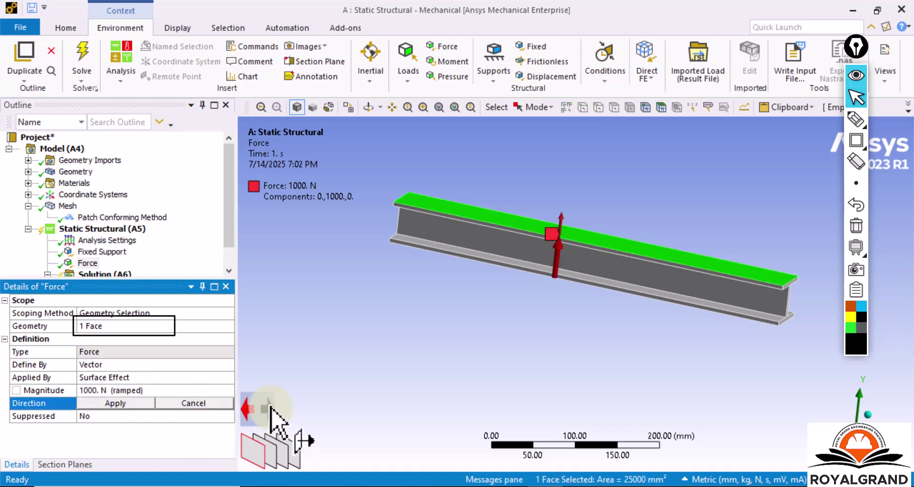
{"action": "left_click", "coordinate": [856, 139]}
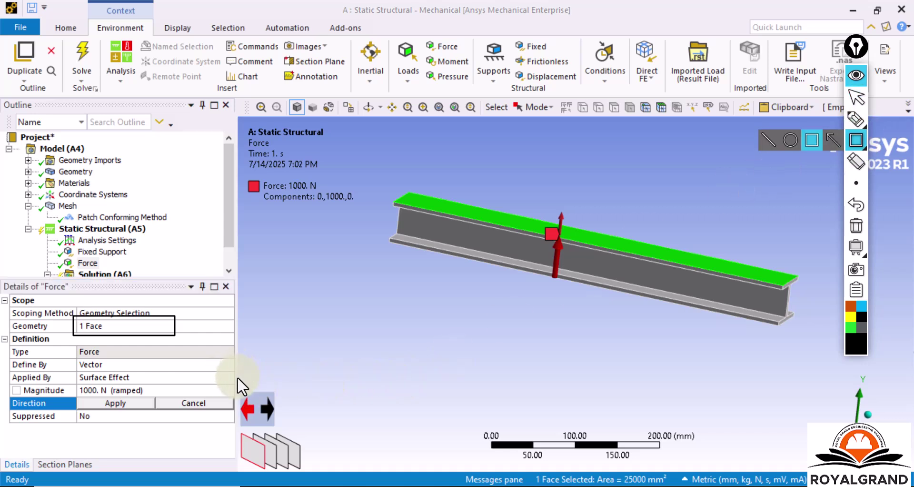
{"action": "left_click_drag", "start_coordinate": [239, 379], "coordinate": [299, 433]}
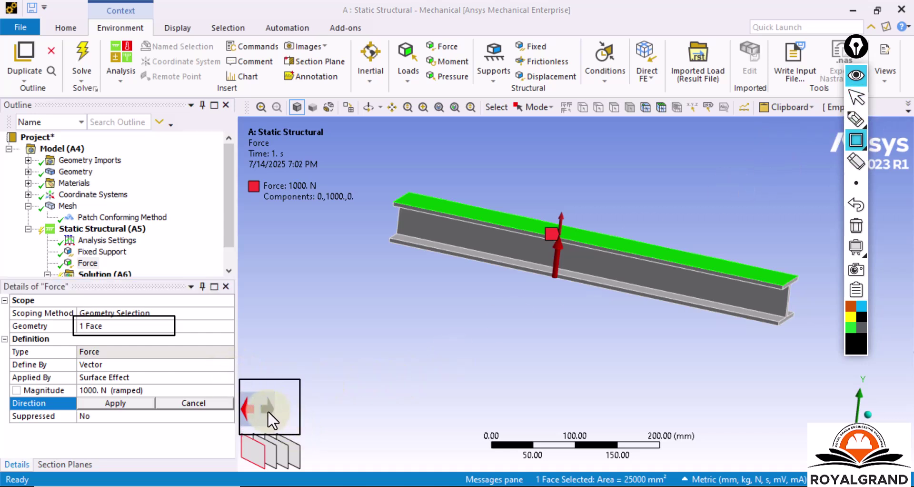
{"action": "left_click", "coordinate": [856, 97]}
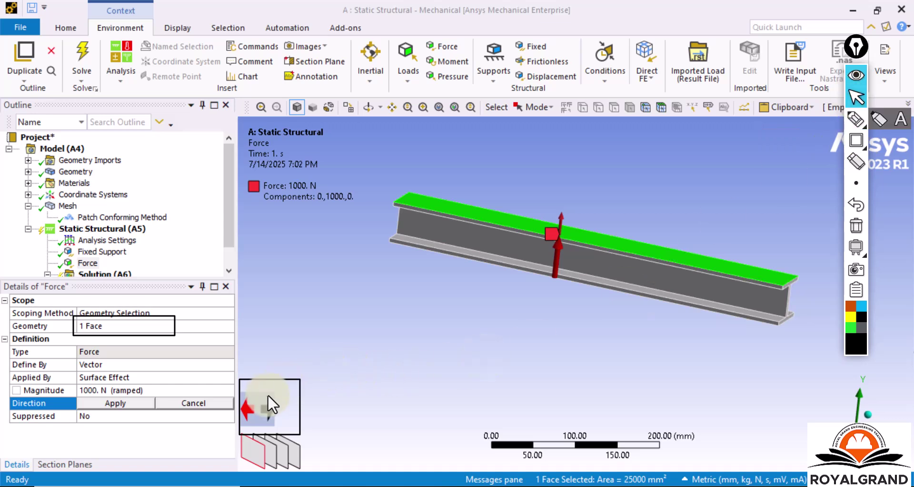
{"action": "left_click", "coordinate": [270, 410]}
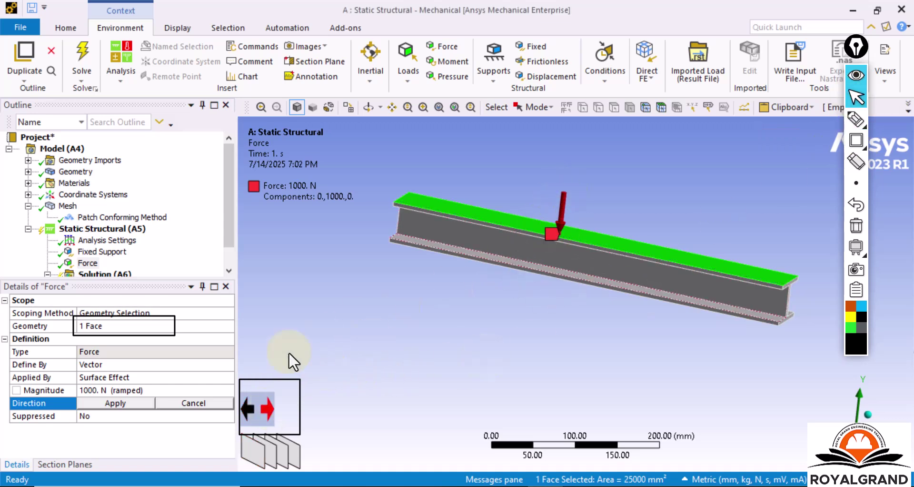
{"action": "left_click", "coordinate": [129, 405]}
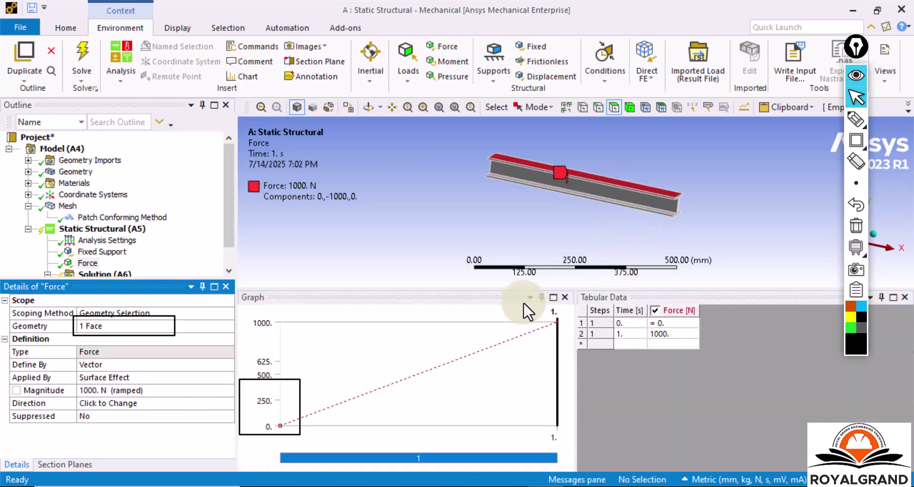
Step: Hide the Graph and Tabular Data panes again to enlarge the model view
{"action": "left_click", "coordinate": [527, 297]}
{"action": "left_click", "coordinate": [547, 338]}
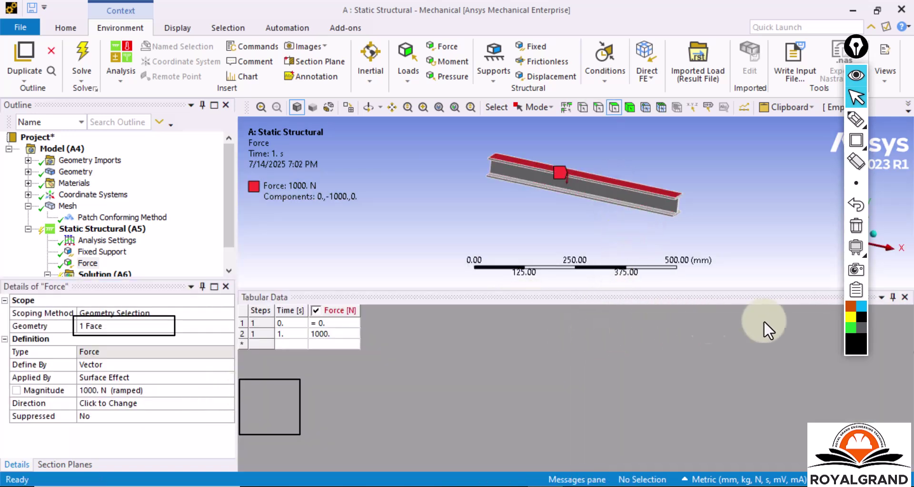
{"action": "left_click", "coordinate": [881, 297]}
{"action": "left_click", "coordinate": [882, 323]}
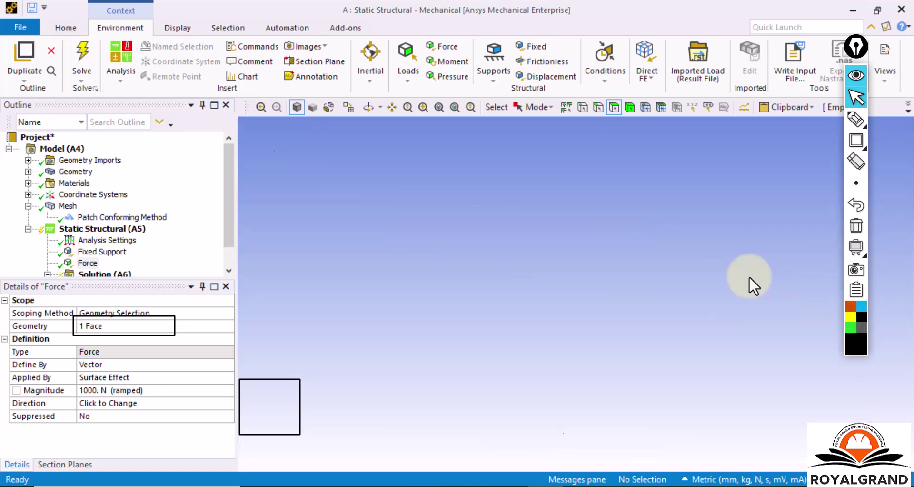
Step: Examine the downward force on the beam and clear all rectangle annotations from the screen
{"action": "scroll", "coordinate": [525, 204], "scroll_direction": "up", "scroll_amount": 4}
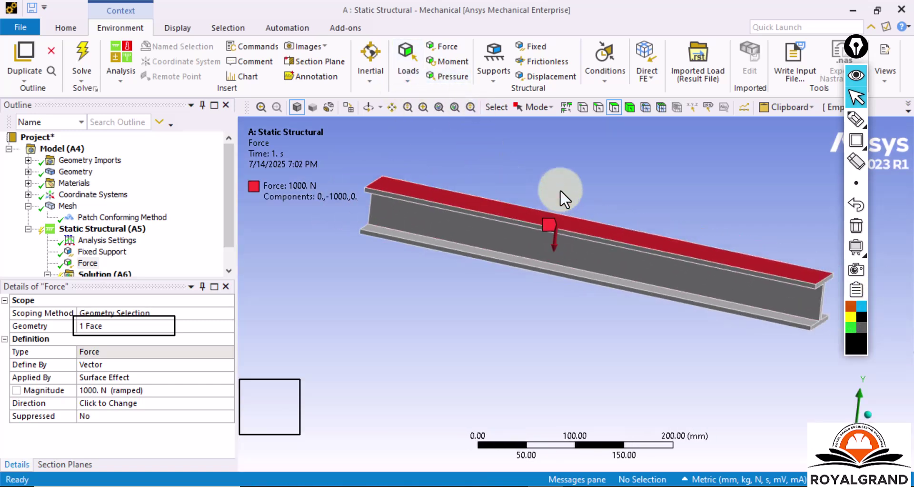
{"action": "scroll", "coordinate": [559, 219], "scroll_direction": "down", "scroll_amount": 4}
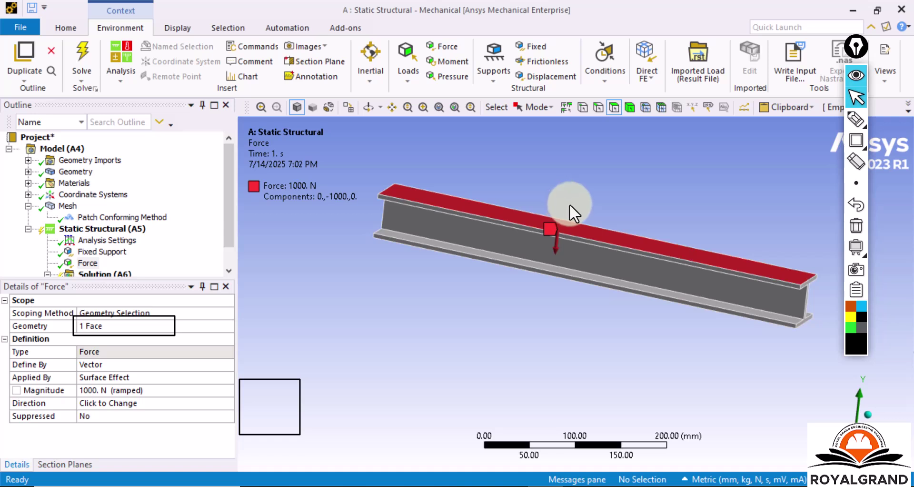
{"action": "scroll", "coordinate": [585, 205], "scroll_direction": "down", "scroll_amount": 4}
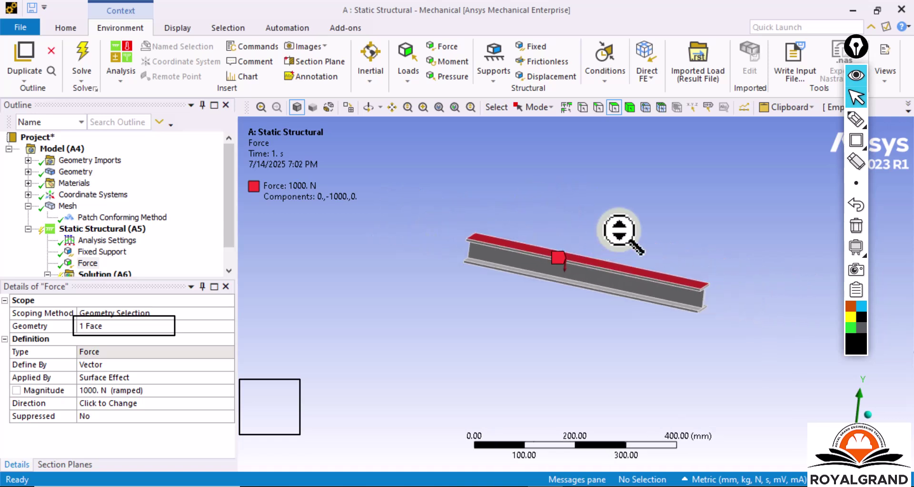
{"action": "scroll", "coordinate": [619, 231], "scroll_direction": "up", "scroll_amount": 8}
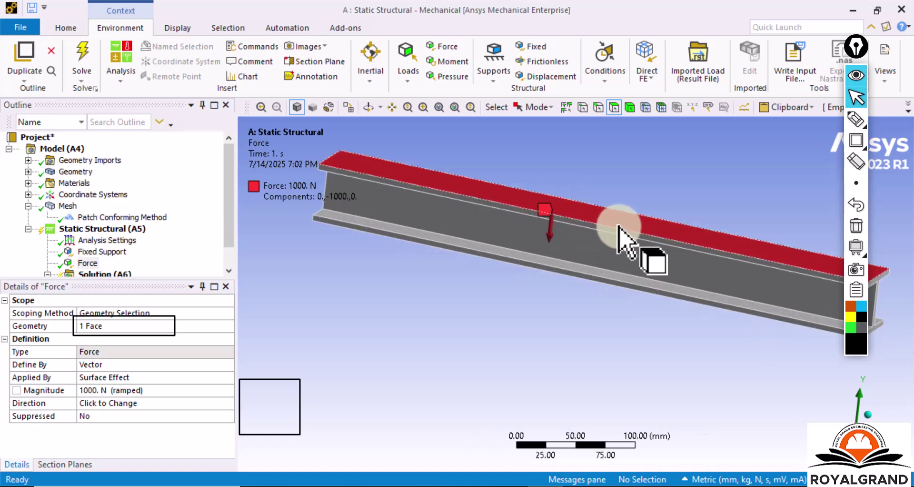
{"action": "left_click", "coordinate": [857, 225]}
{"action": "scroll", "coordinate": [507, 290], "scroll_direction": "up", "scroll_amount": 2}
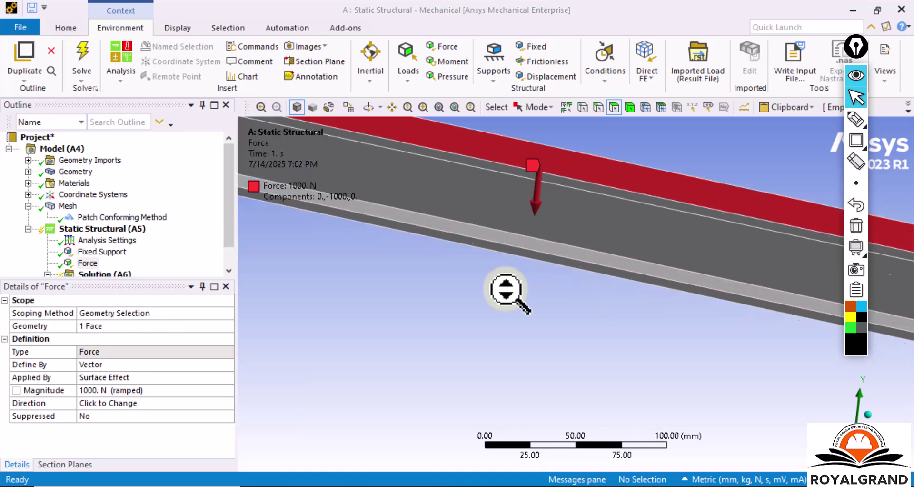
{"action": "scroll", "coordinate": [508, 292], "scroll_direction": "down", "scroll_amount": 4}
{"action": "scroll", "coordinate": [512, 297], "scroll_direction": "down", "scroll_amount": 1}
{"action": "scroll", "coordinate": [108, 250], "scroll_direction": "down", "scroll_amount": 1}
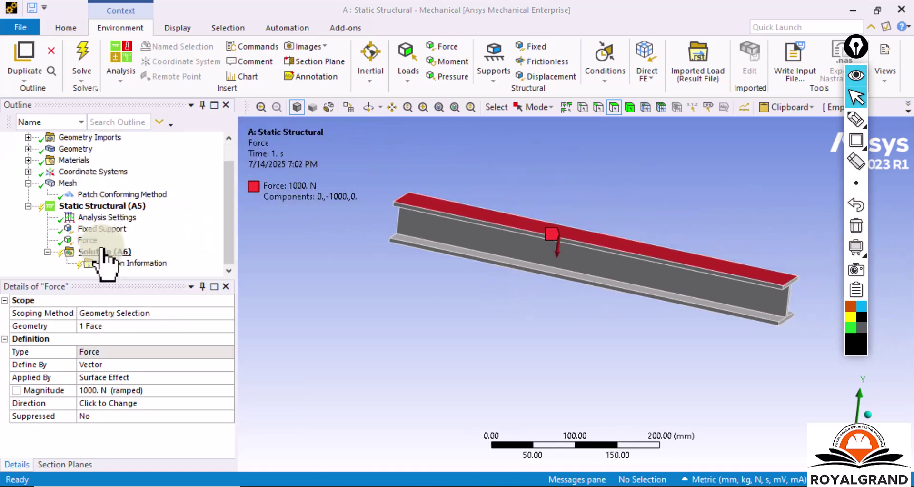
Step: Add an Equivalent (von-Mises) stress result to the solution
{"action": "left_click", "coordinate": [102, 251]}
{"action": "right_click", "coordinate": [103, 251]}
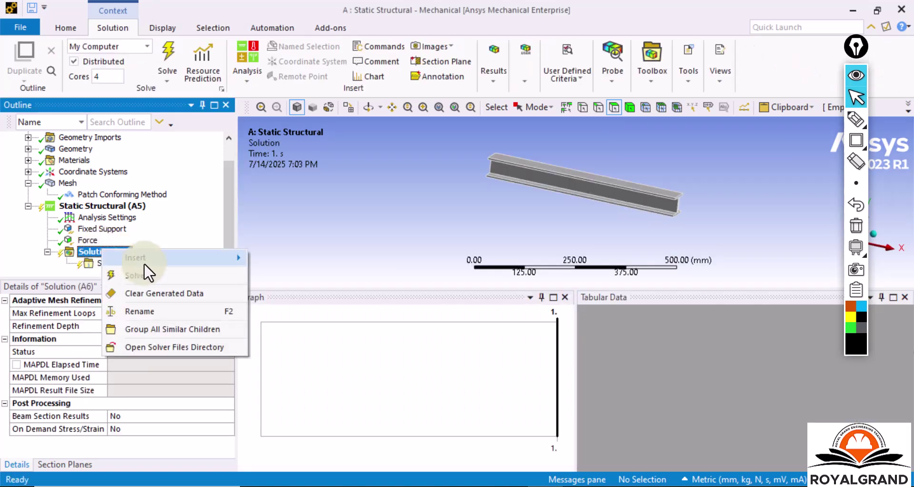
{"action": "mouse_move", "coordinate": [153, 258]}
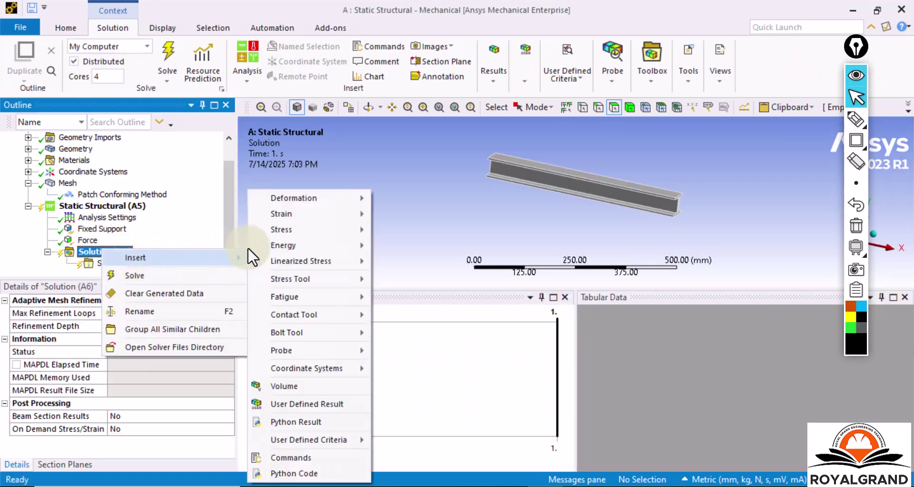
{"action": "mouse_move", "coordinate": [273, 229]}
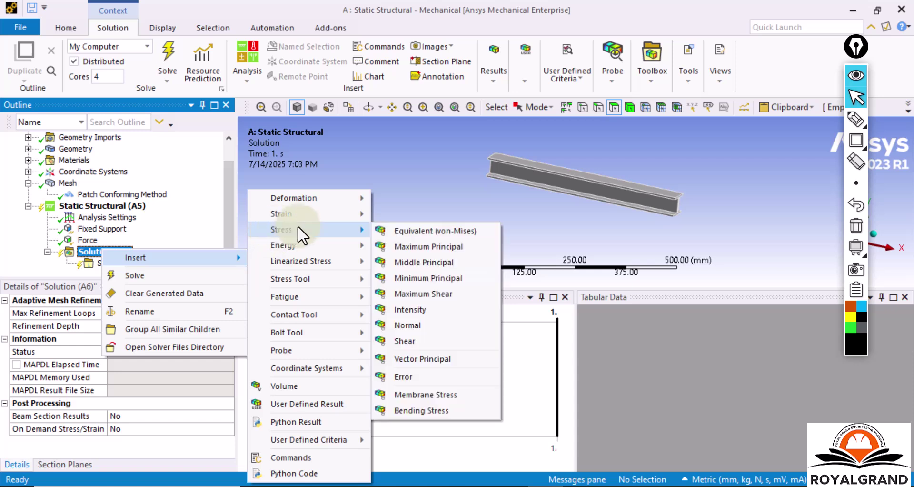
{"action": "left_click", "coordinate": [388, 232]}
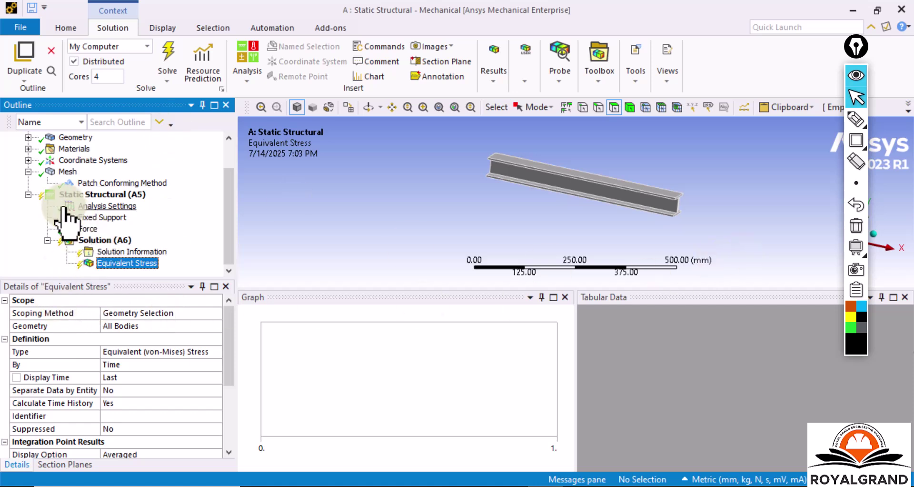
Step: Solve the static structural analysis and display the Equivalent Stress result
{"action": "right_click", "coordinate": [91, 241]}
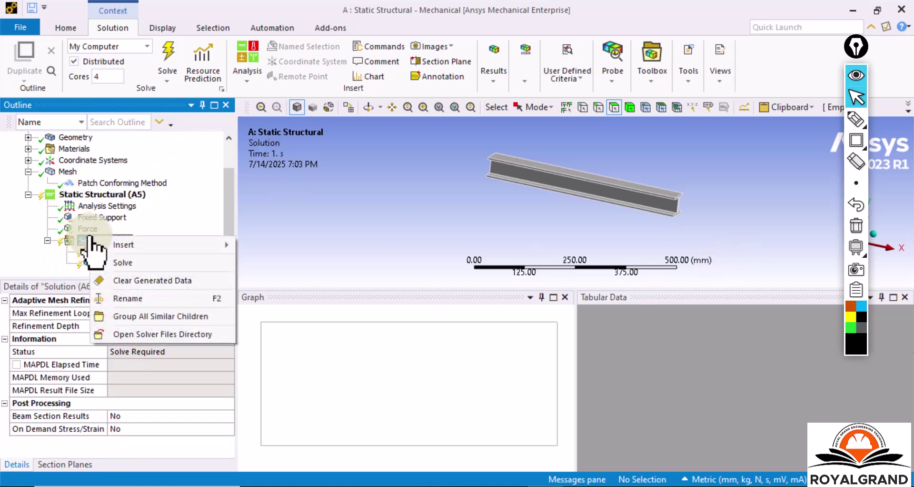
{"action": "left_click", "coordinate": [124, 262]}
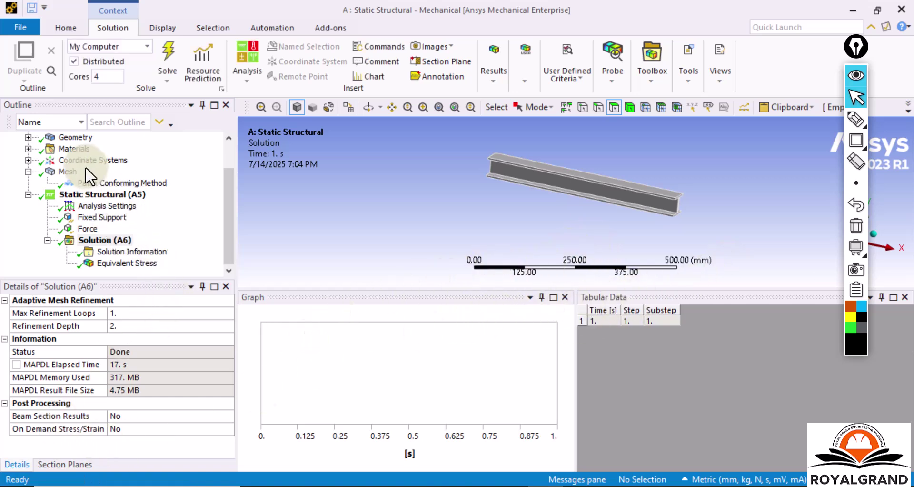
{"action": "left_click", "coordinate": [125, 263]}
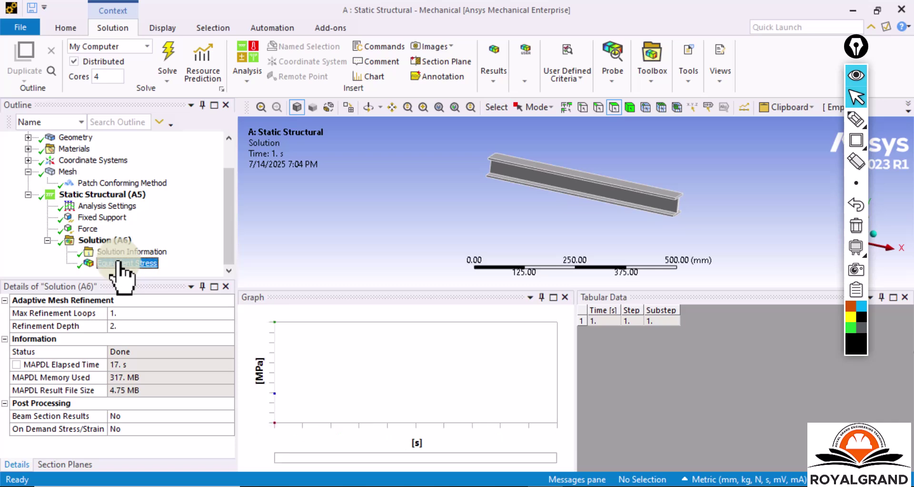
Step: Play the animation of the Equivalent Stress result on the beam
{"action": "scroll", "coordinate": [599, 188], "scroll_direction": "up", "scroll_amount": 2}
{"action": "scroll", "coordinate": [599, 187], "scroll_direction": "up", "scroll_amount": 2}
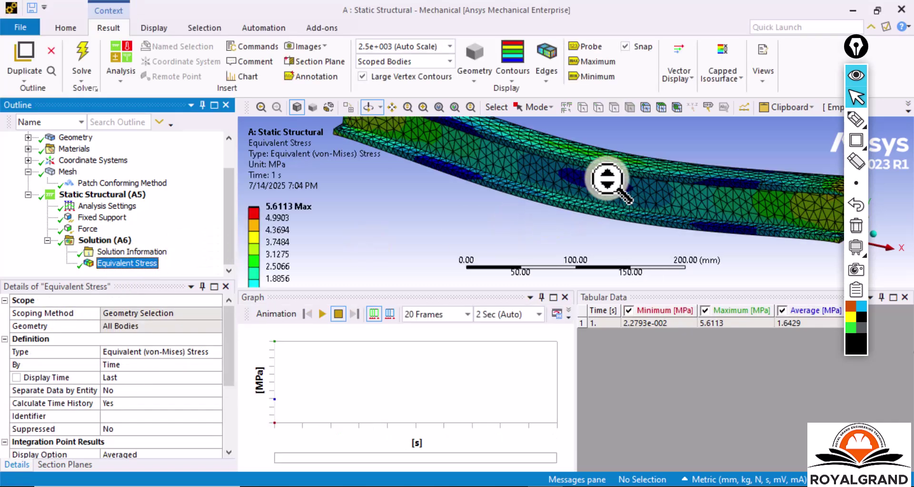
{"action": "middle_click_drag", "start_coordinate": [598, 186], "coordinate": [613, 181]}
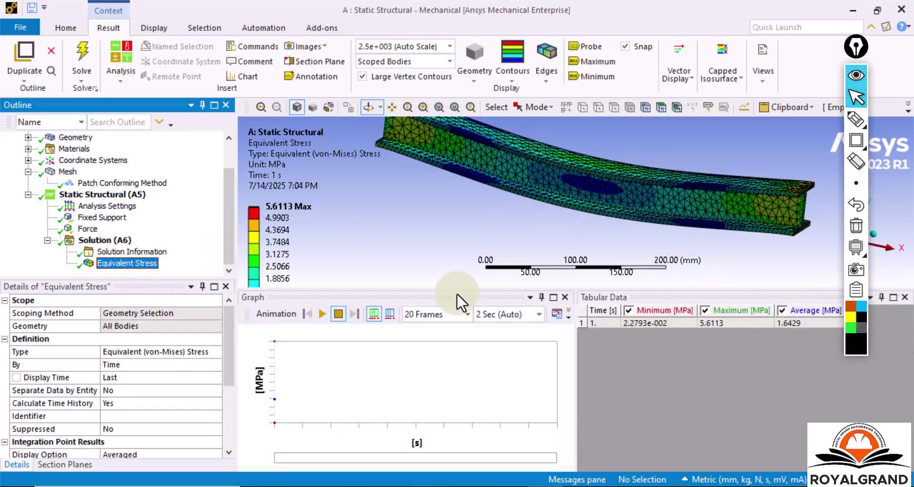
{"action": "left_click", "coordinate": [319, 313]}
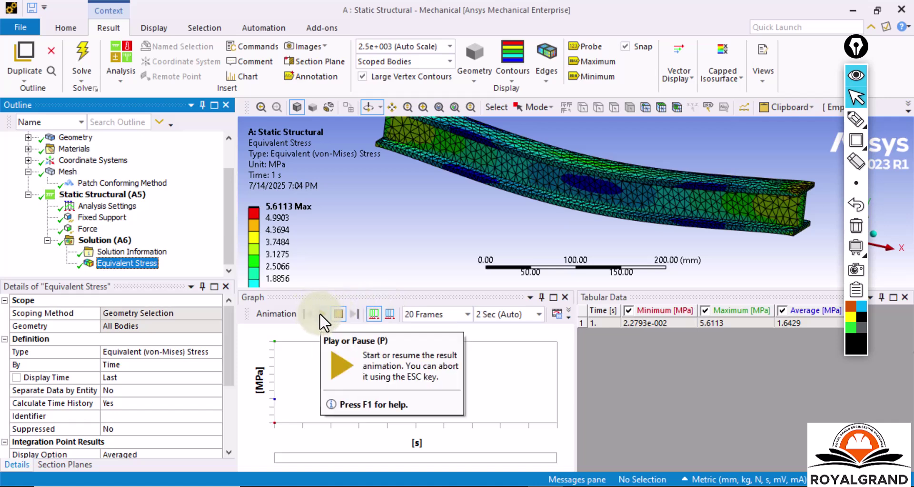
{"action": "left_click", "coordinate": [319, 313]}
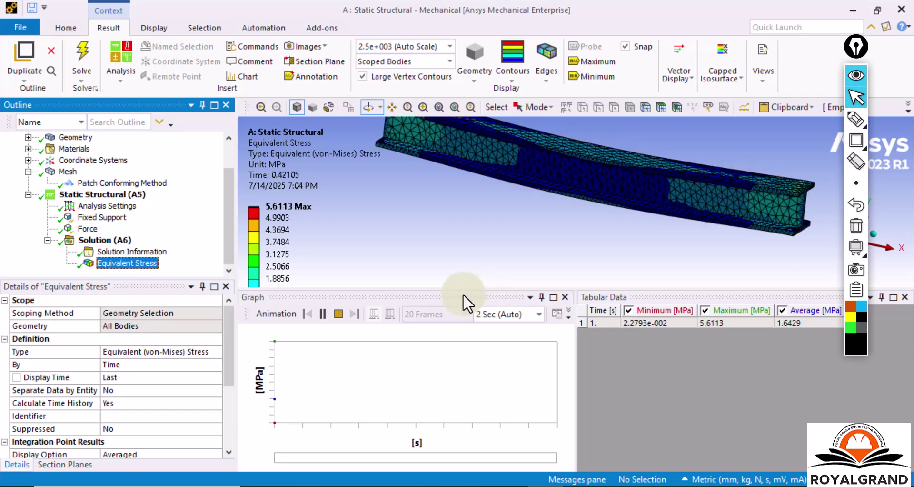
Step: Pause the stress animation in an enlarged model view and examine the minimum, maximum and average stress results
{"action": "left_click_drag", "start_coordinate": [453, 287], "coordinate": [458, 428]}
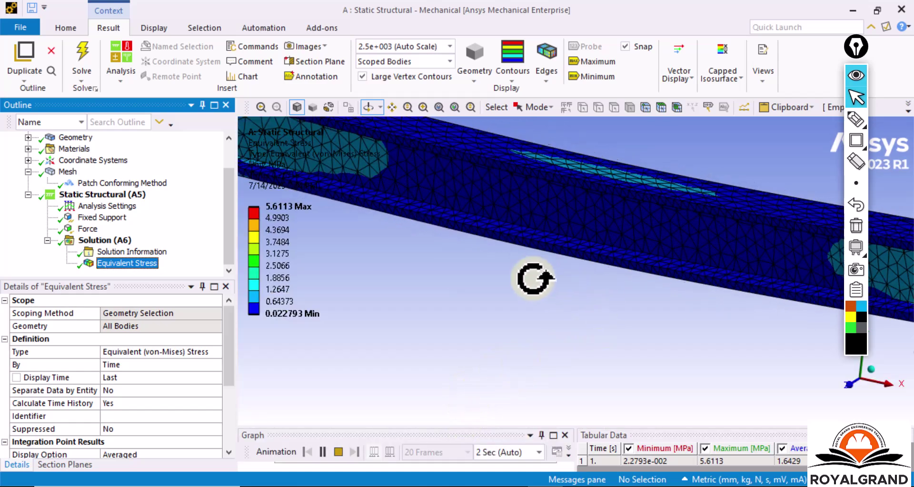
{"action": "scroll", "coordinate": [538, 298], "scroll_direction": "down", "scroll_amount": 5}
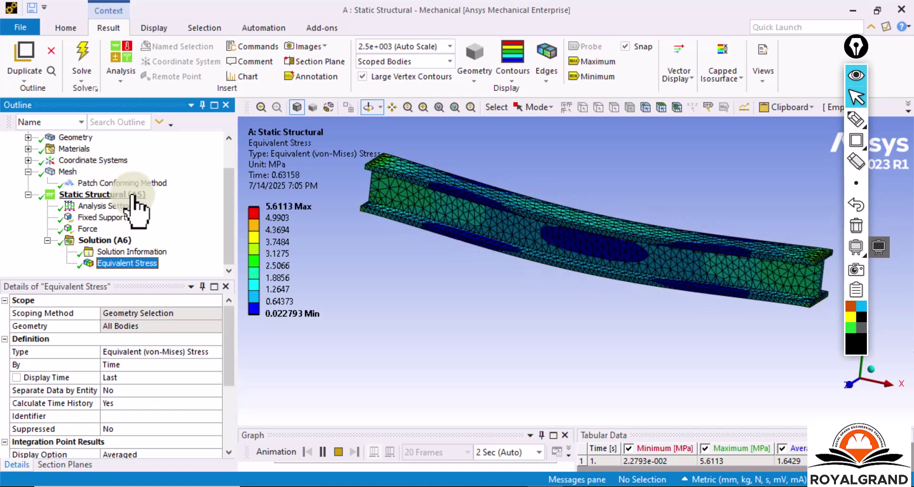
{"action": "left_click", "coordinate": [322, 451]}
{"action": "scroll", "coordinate": [132, 376], "scroll_direction": "down", "scroll_amount": 3}
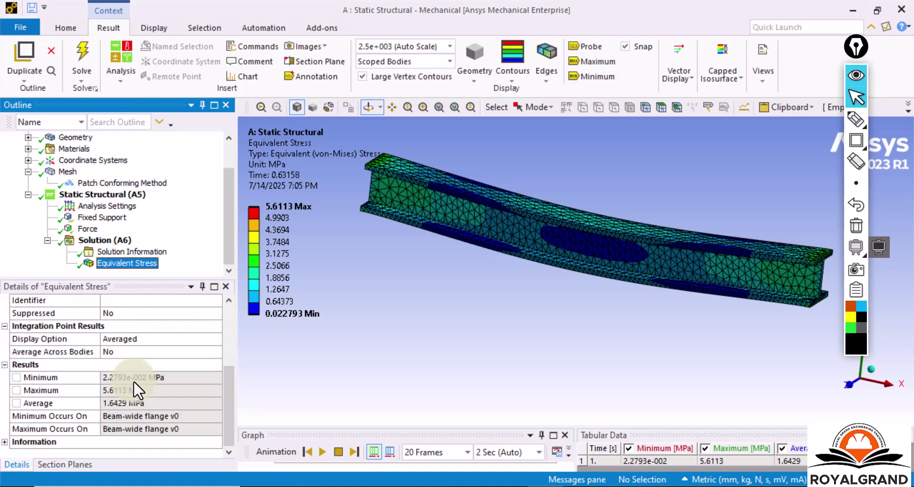
Step: Examine the node and element statistics of the tetrahedral mesh
{"action": "left_click", "coordinate": [64, 172]}
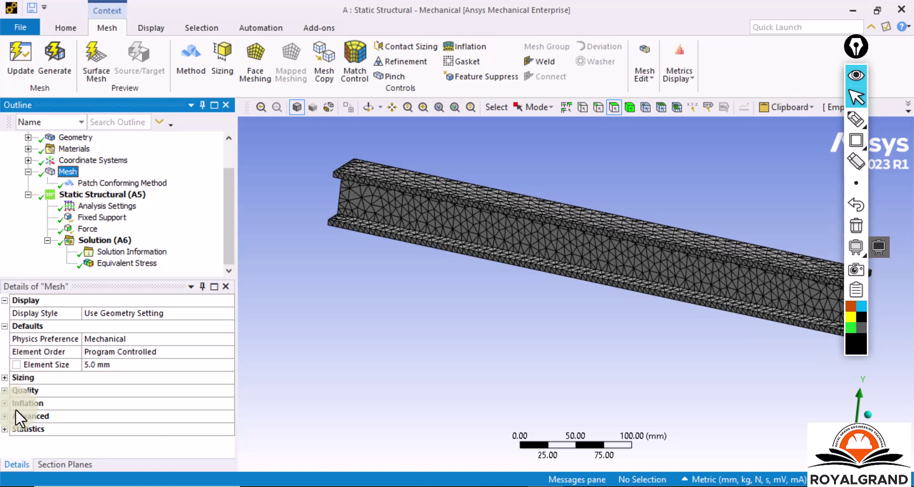
{"action": "left_click", "coordinate": [4, 427]}
{"action": "scroll", "coordinate": [62, 418], "scroll_direction": "down", "scroll_amount": 1}
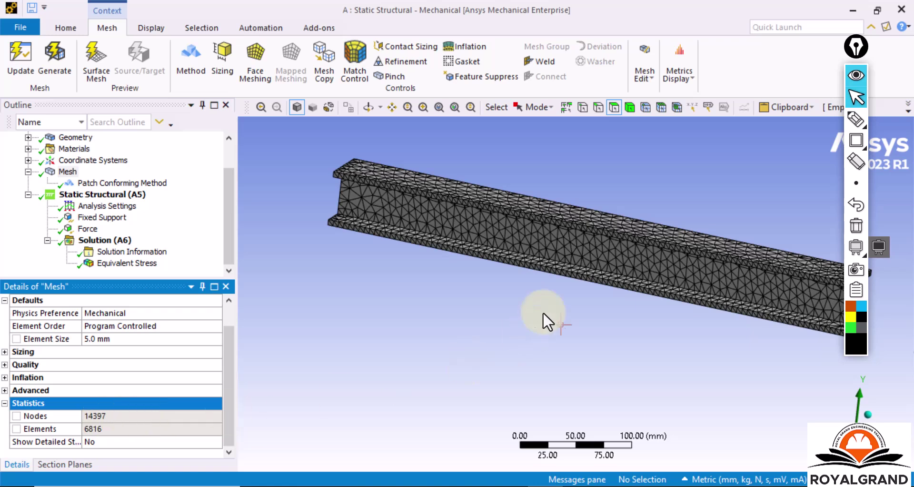
{"action": "scroll", "coordinate": [522, 271], "scroll_direction": "down", "scroll_amount": 2}
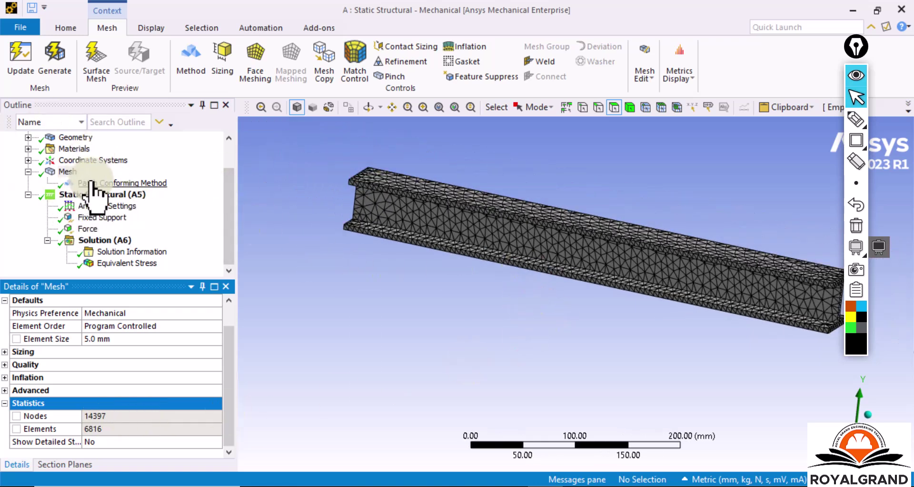
Step: Clear the generated mesh and result data from the model
{"action": "left_click", "coordinate": [68, 171]}
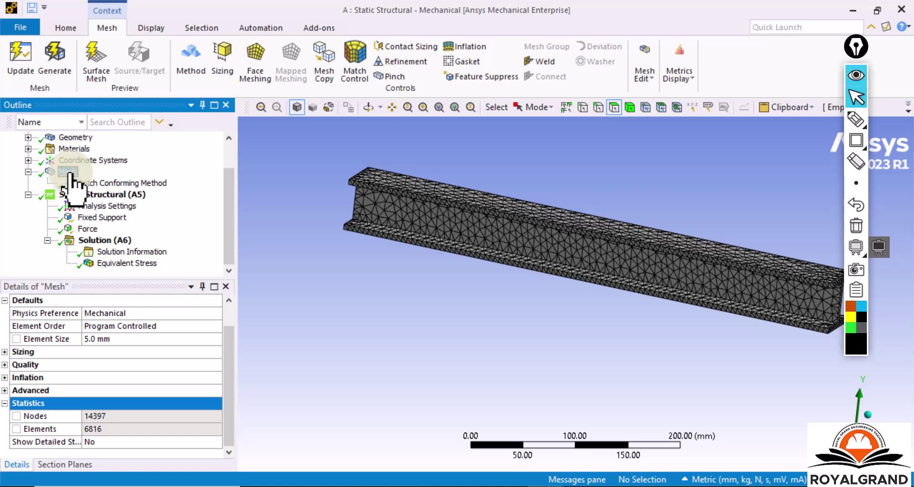
{"action": "right_click", "coordinate": [71, 182]}
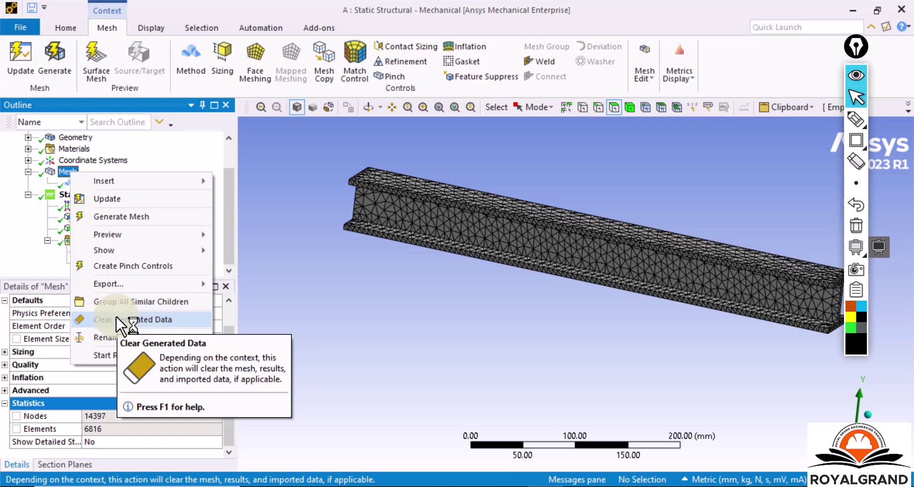
{"action": "left_click", "coordinate": [115, 315]}
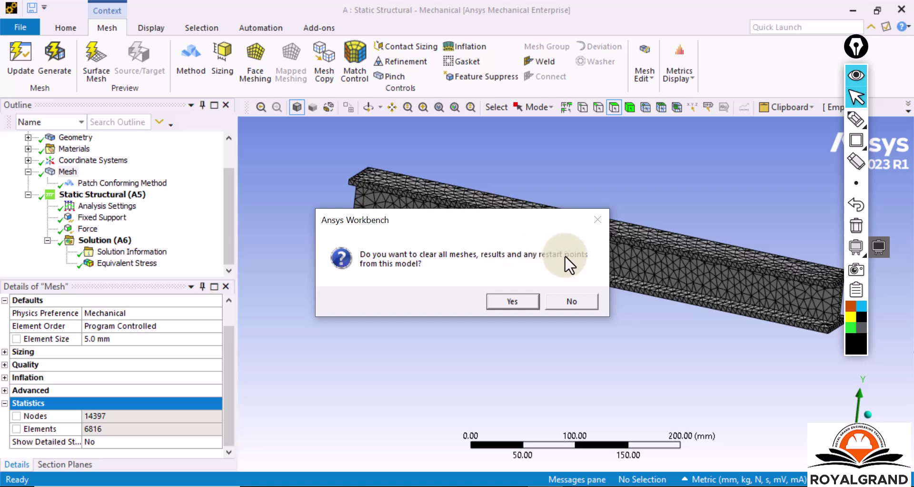
{"action": "left_click", "coordinate": [515, 300]}
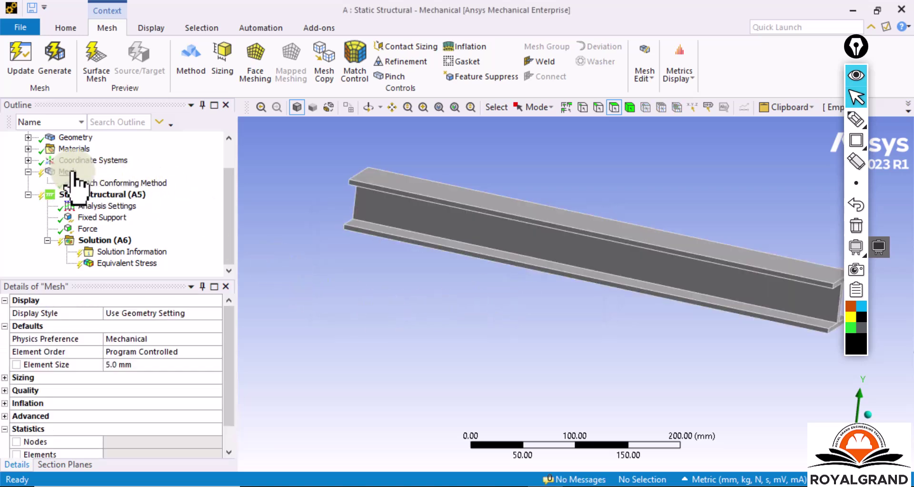
Step: Delete the Patch Conforming Method from the mesh
{"action": "left_click", "coordinate": [141, 183]}
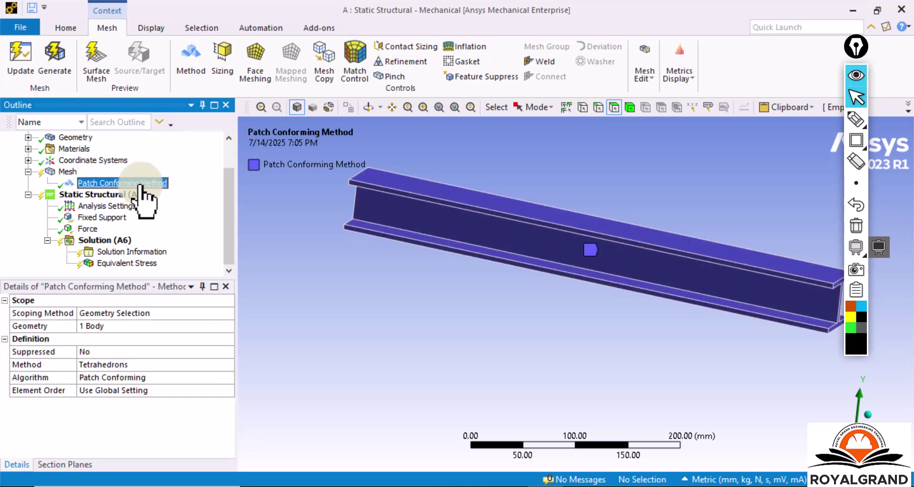
{"action": "key", "text": "Delete"}
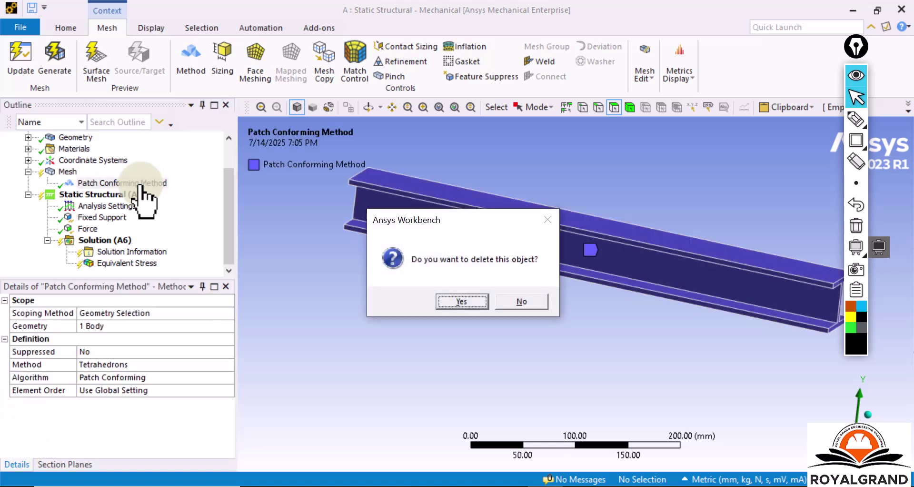
{"action": "left_click", "coordinate": [460, 300]}
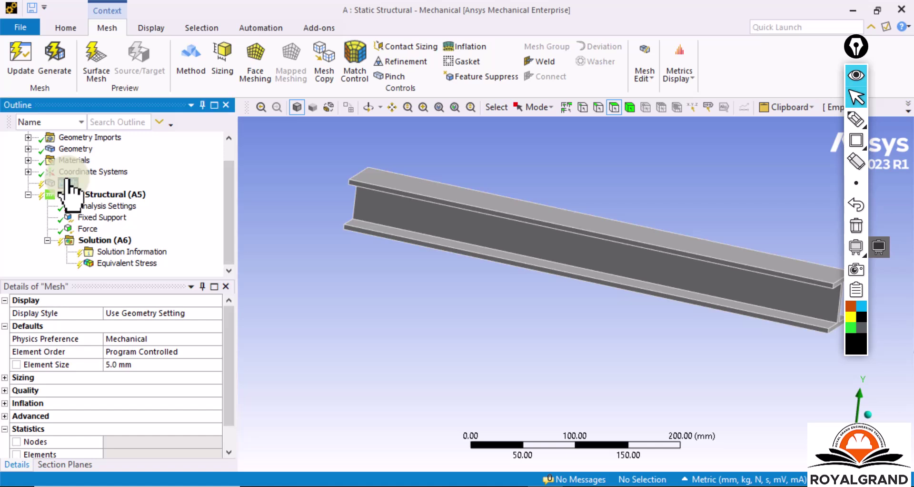
Step: Insert a new mesh method and scope it to the beam body
{"action": "right_click", "coordinate": [72, 184]}
{"action": "mouse_move", "coordinate": [92, 184]}
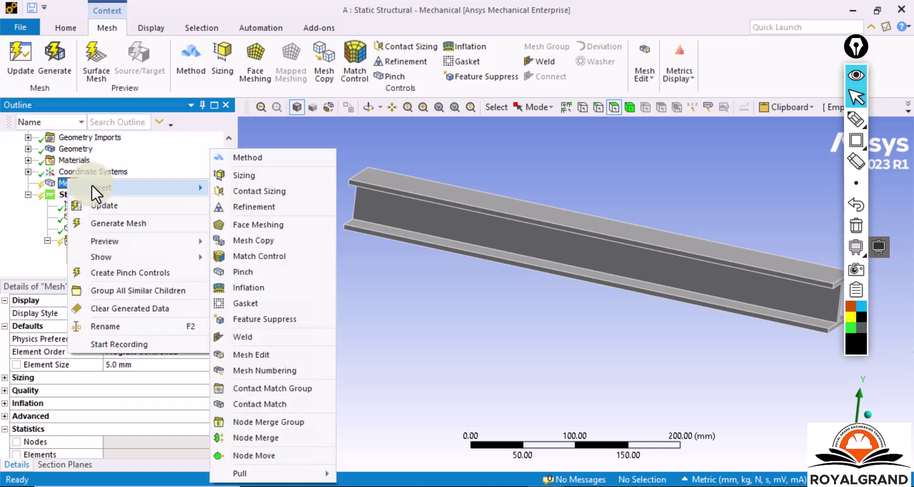
{"action": "left_click", "coordinate": [250, 161]}
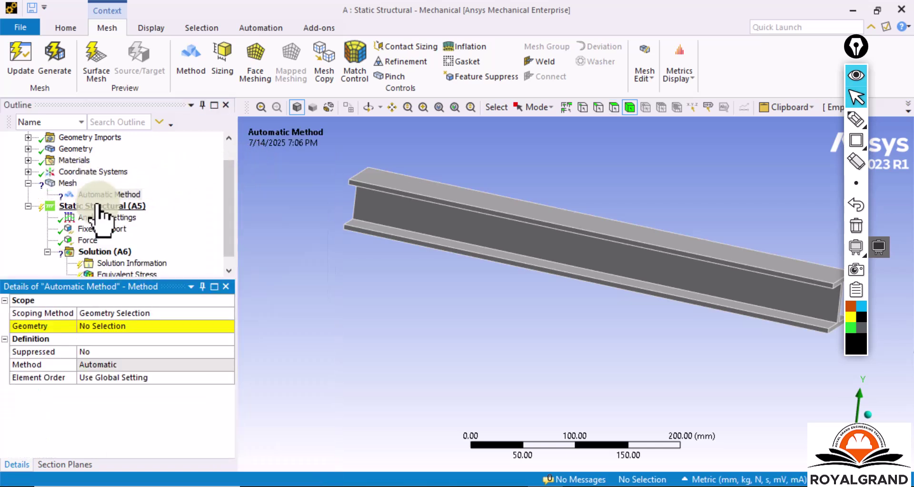
{"action": "left_click", "coordinate": [567, 187]}
{"action": "left_click", "coordinate": [104, 324]}
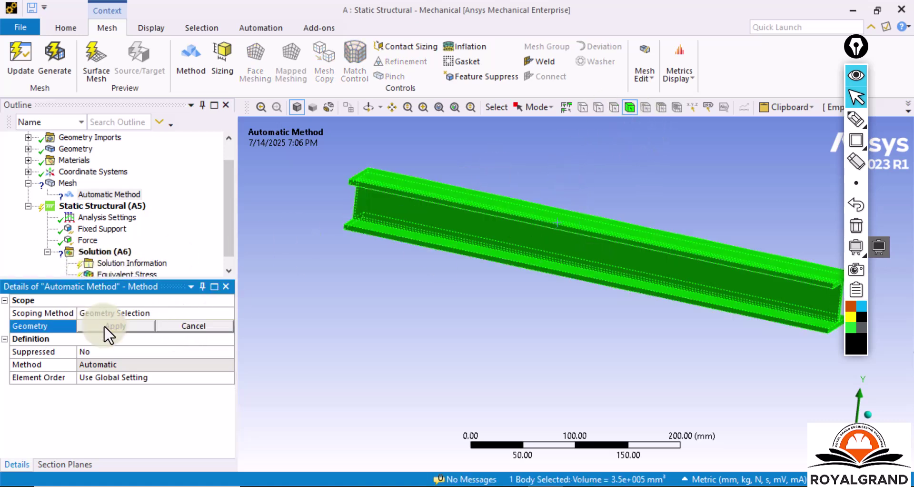
{"action": "left_click", "coordinate": [104, 325]}
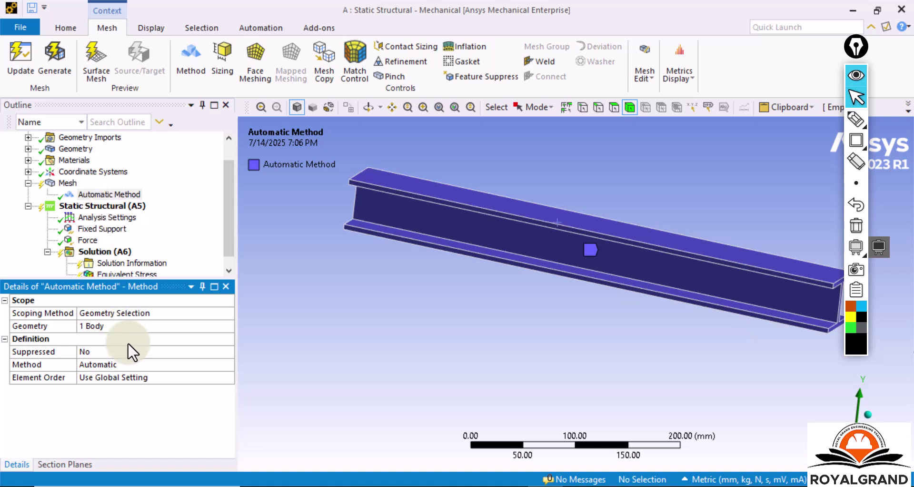
Step: Change the beam's mesh method to Hex Dominant
{"action": "left_click", "coordinate": [149, 364]}
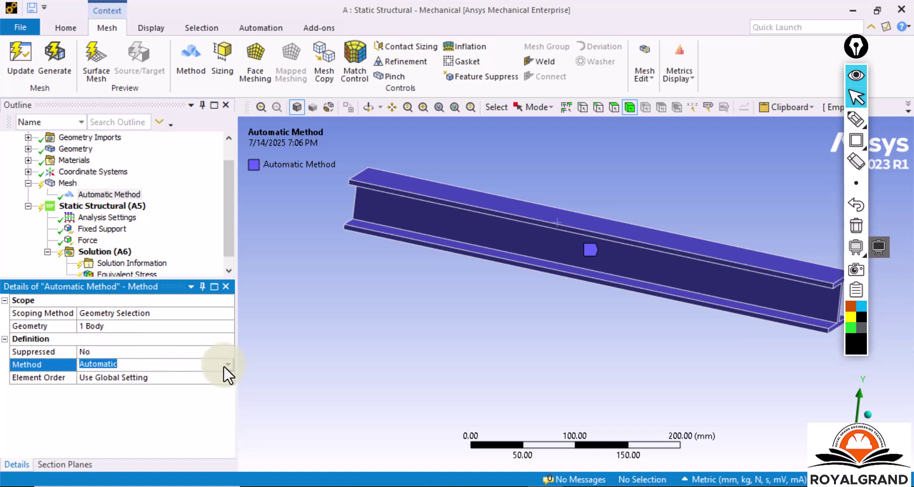
{"action": "left_click", "coordinate": [227, 365]}
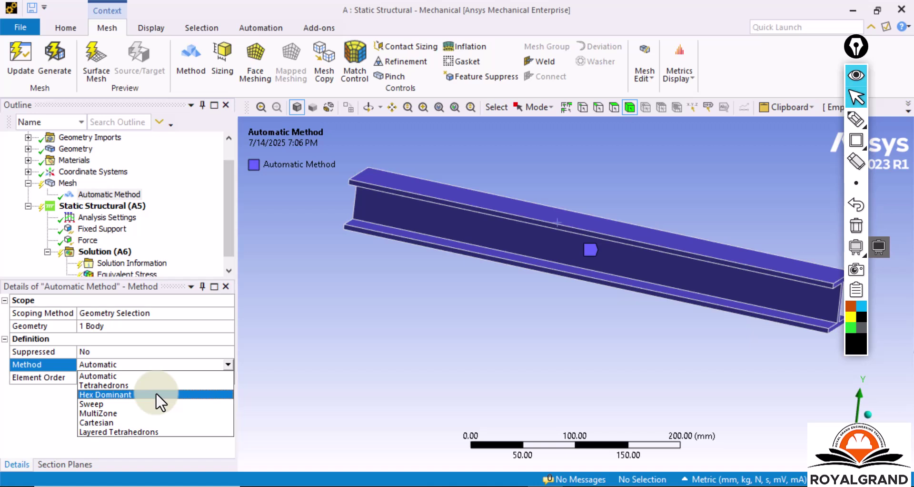
{"action": "left_click", "coordinate": [155, 392]}
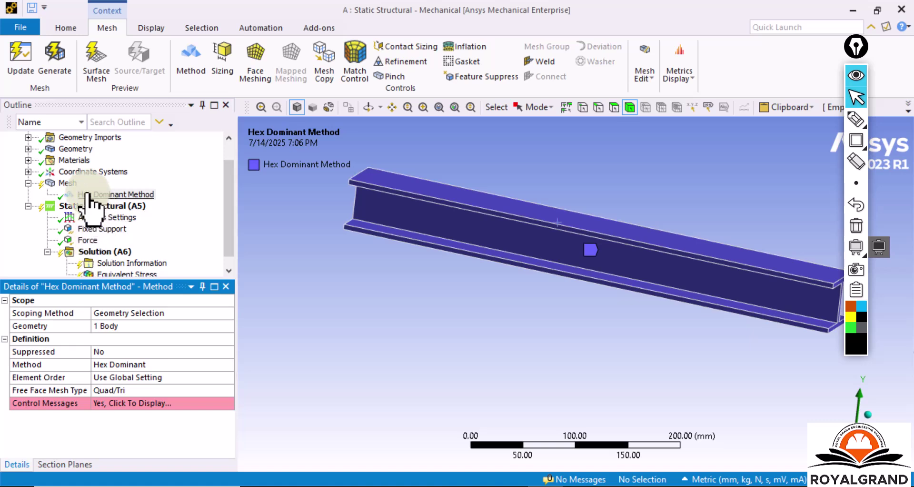
Step: Generate the beam's mesh with the Hex Dominant method
{"action": "right_click", "coordinate": [66, 183]}
{"action": "left_click", "coordinate": [97, 223]}
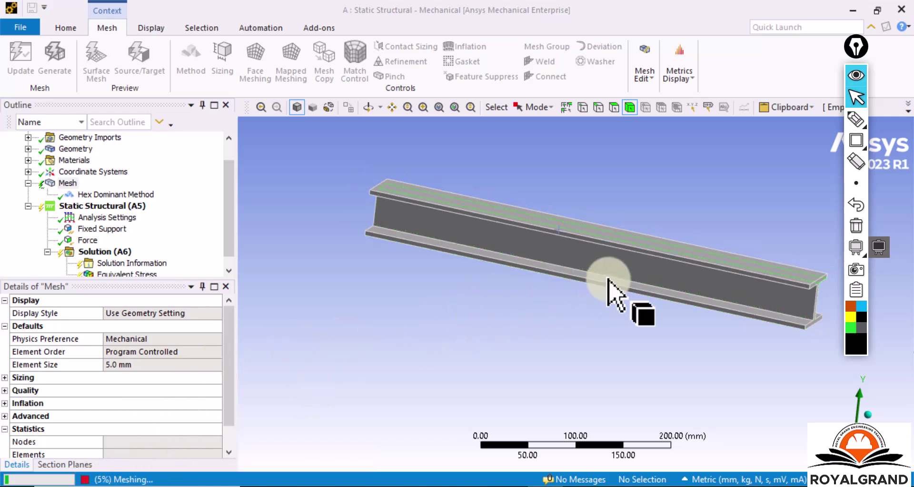
{"action": "scroll", "coordinate": [608, 285], "scroll_direction": "down", "scroll_amount": 2}
{"action": "mouse_move", "coordinate": [686, 294]}
{"action": "middle_mouse_down"}
{"action": "mouse_move", "coordinate": [659, 311]}
{"action": "mouse_move", "coordinate": [679, 293]}
{"action": "mouse_move", "coordinate": [680, 266]}
{"action": "mouse_move", "coordinate": [680, 302]}
{"action": "middle_mouse_up"}
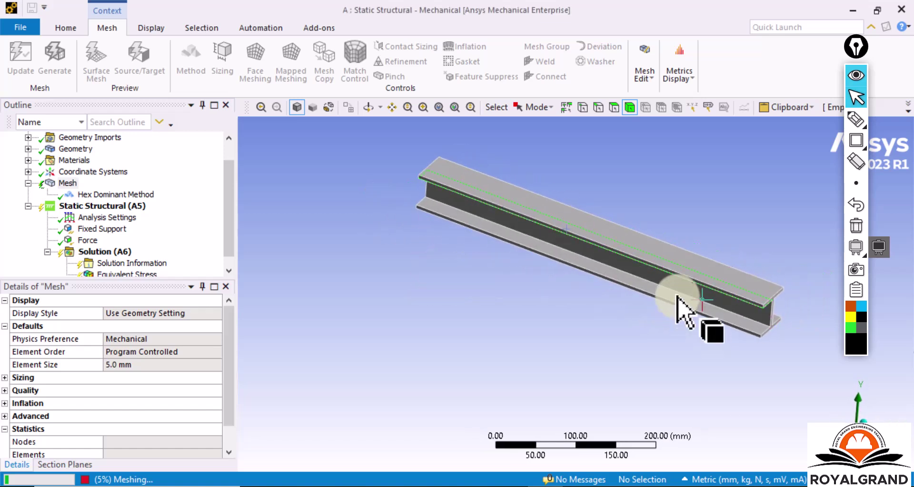
{"action": "scroll", "coordinate": [656, 264], "scroll_direction": "up", "scroll_amount": 3}
{"action": "scroll", "coordinate": [655, 262], "scroll_direction": "down", "scroll_amount": 3}
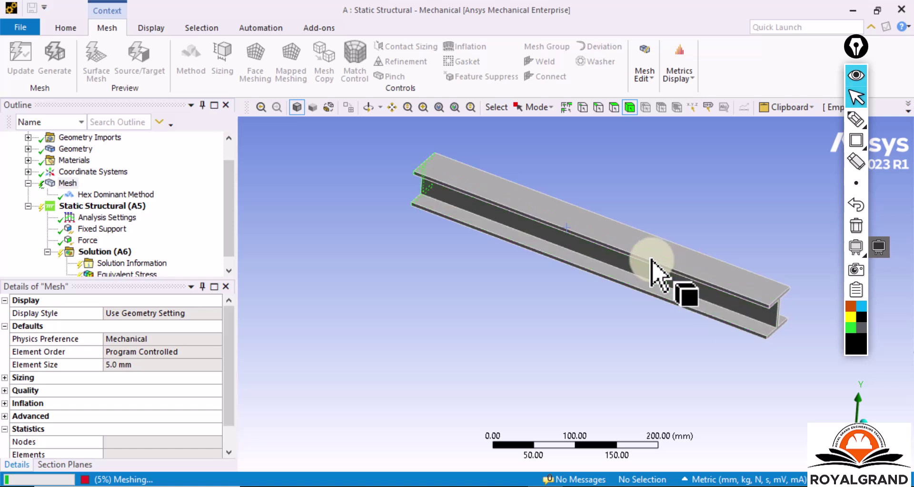
{"action": "scroll", "coordinate": [653, 266], "scroll_direction": "up", "scroll_amount": 1}
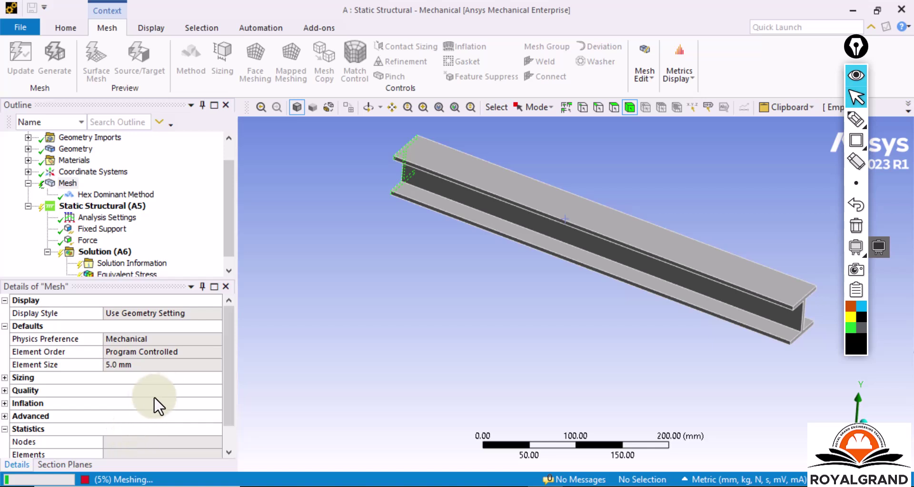
{"action": "scroll", "coordinate": [224, 392], "scroll_direction": "down", "scroll_amount": 1}
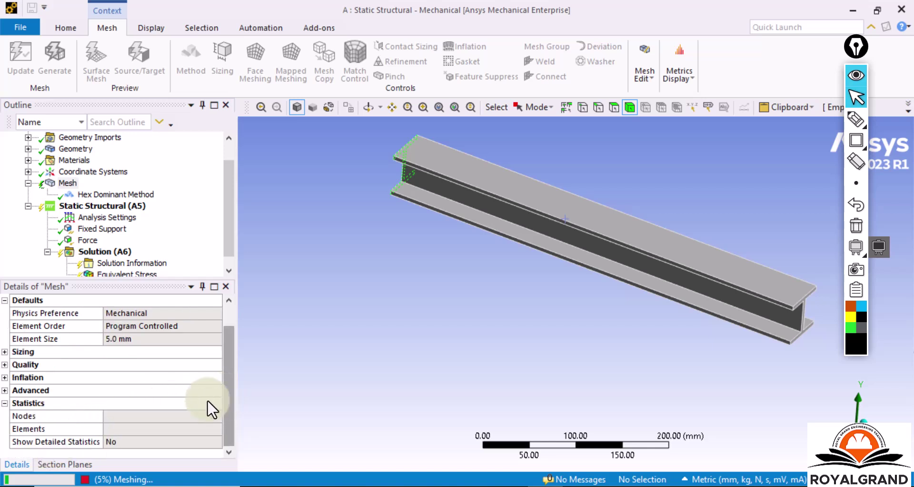
{"action": "scroll", "coordinate": [469, 318], "scroll_direction": "up", "scroll_amount": 2}
{"action": "scroll", "coordinate": [472, 318], "scroll_direction": "down", "scroll_amount": 2}
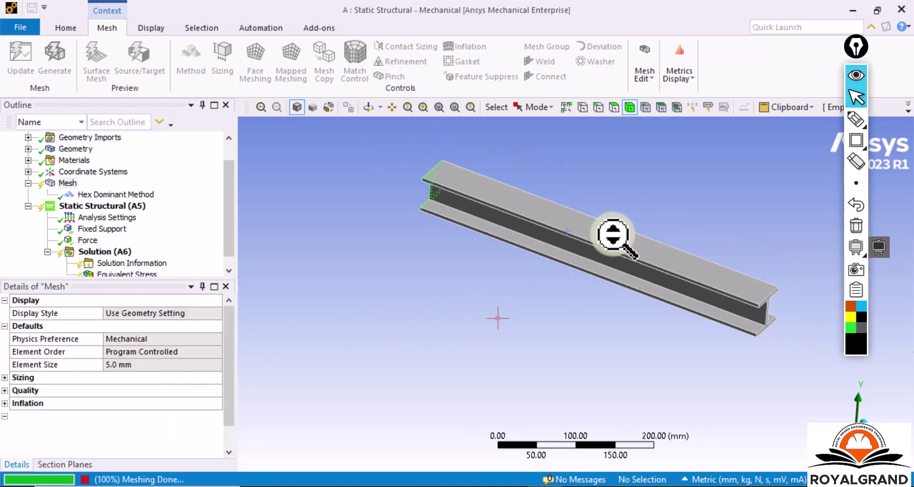
{"action": "scroll", "coordinate": [586, 241], "scroll_direction": "up", "scroll_amount": 2}
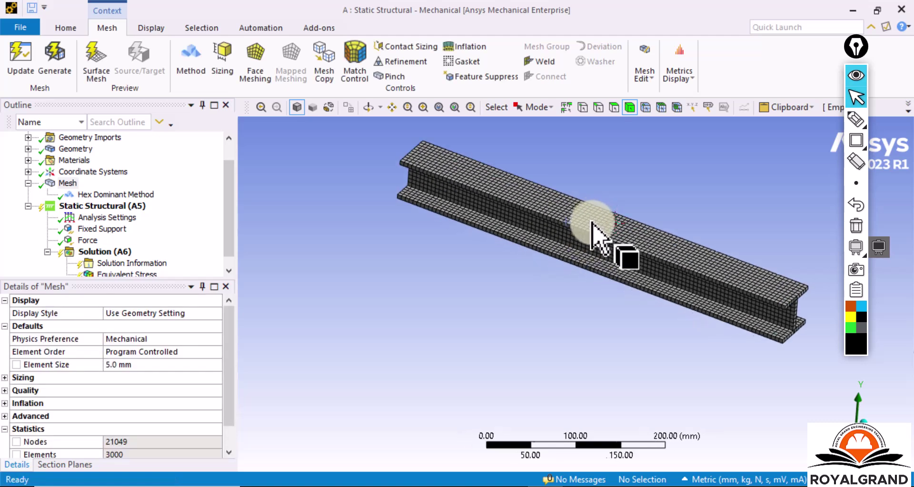
Step: Examine the hex dominant mesh on the beam and its node and element statistics
{"action": "scroll", "coordinate": [591, 222], "scroll_direction": "up", "scroll_amount": 1}
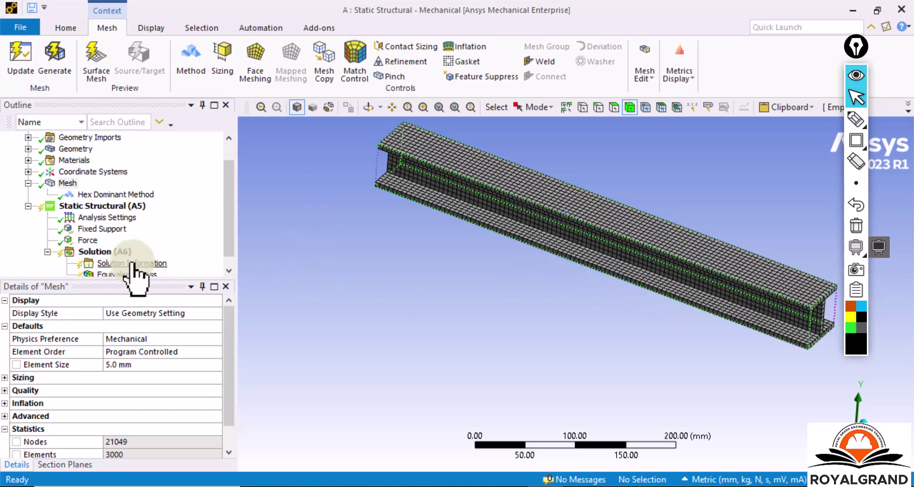
{"action": "scroll", "coordinate": [667, 295], "scroll_direction": "up", "scroll_amount": 1}
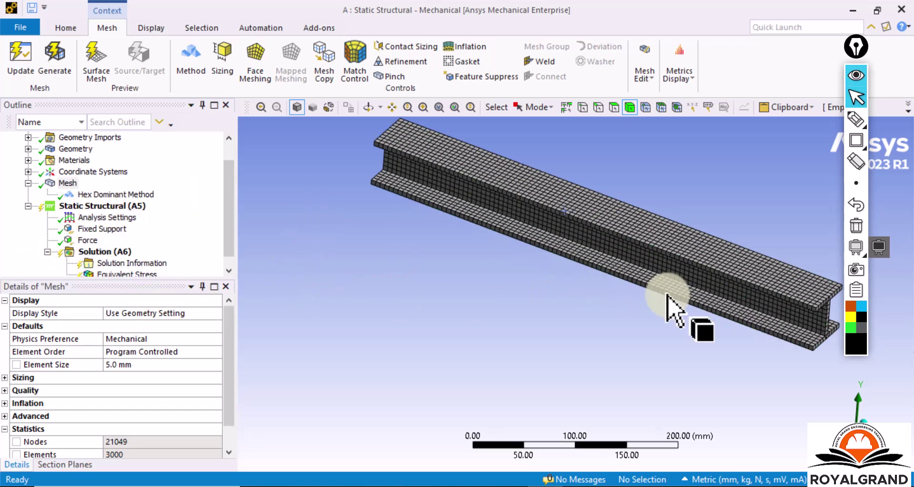
{"action": "scroll", "coordinate": [667, 296], "scroll_direction": "down", "scroll_amount": 1}
{"action": "middle_click_drag", "start_coordinate": [638, 294], "coordinate": [638, 233]}
{"action": "left_click_drag", "start_coordinate": [226, 358], "coordinate": [224, 400]}
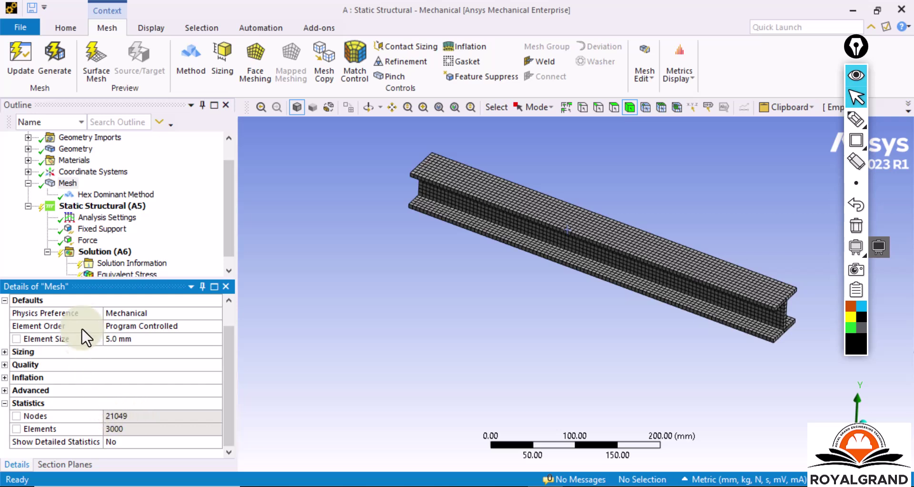
Step: Solve the static structural analysis of the beam with the Hex Dominant mesh
{"action": "left_click", "coordinate": [108, 250]}
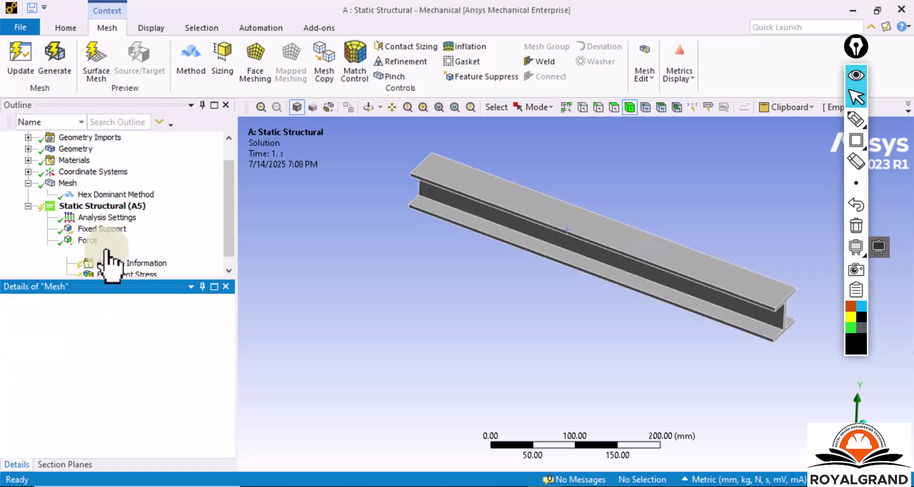
{"action": "right_click", "coordinate": [106, 252]}
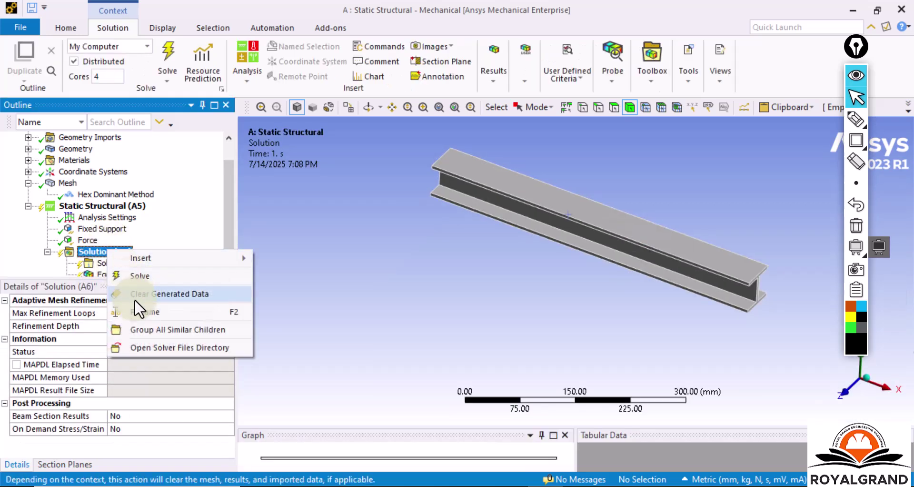
{"action": "left_click", "coordinate": [139, 275]}
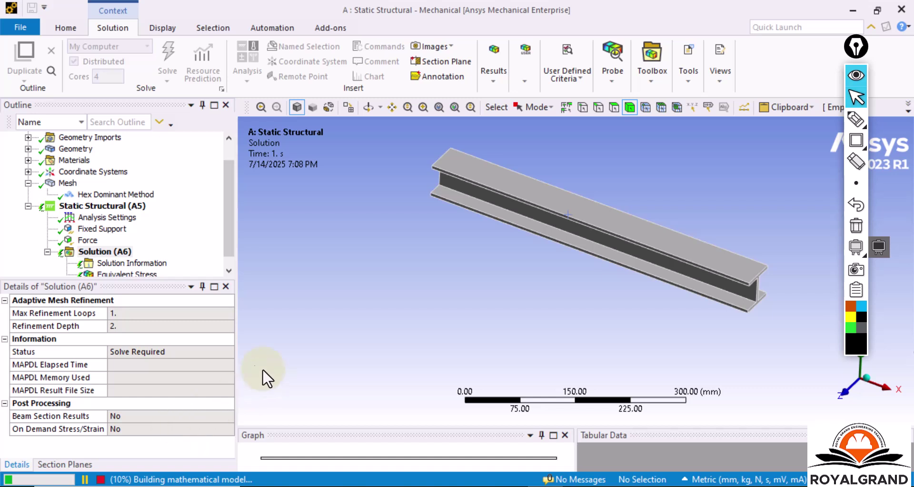
{"action": "left_click_drag", "start_coordinate": [230, 202], "coordinate": [226, 225]}
{"action": "scroll", "coordinate": [616, 233], "scroll_direction": "up", "scroll_amount": 1}
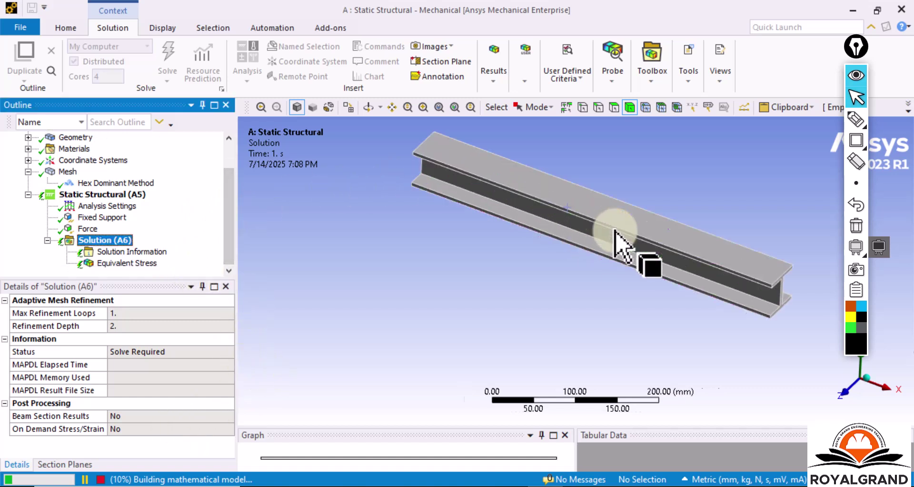
{"action": "scroll", "coordinate": [615, 231], "scroll_direction": "down", "scroll_amount": 2}
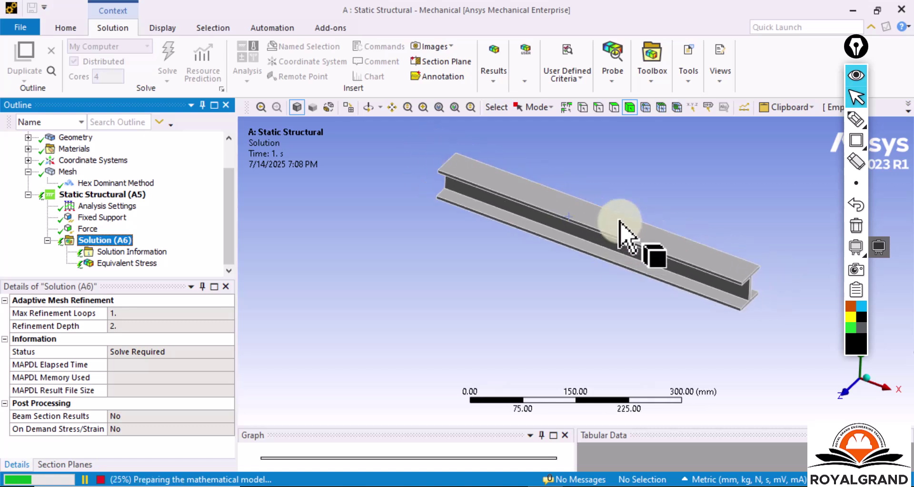
{"action": "scroll", "coordinate": [614, 221], "scroll_direction": "up", "scroll_amount": 1}
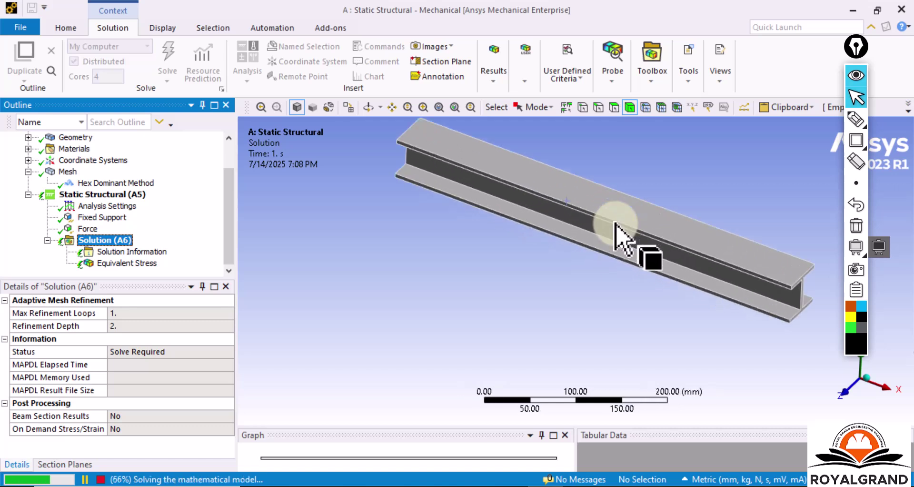
{"action": "middle_click_drag", "start_coordinate": [615, 229], "coordinate": [615, 218]}
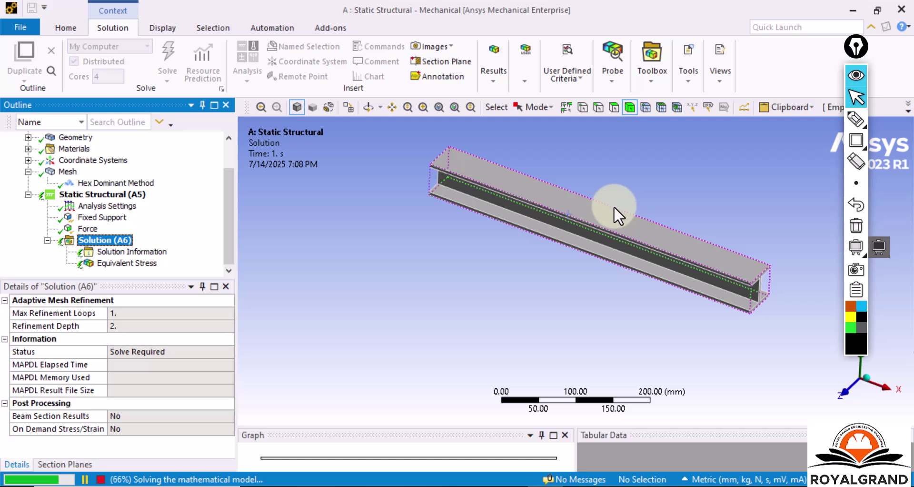
{"action": "scroll", "coordinate": [596, 221], "scroll_direction": "down", "scroll_amount": 2}
{"action": "scroll", "coordinate": [600, 225], "scroll_direction": "up", "scroll_amount": 1}
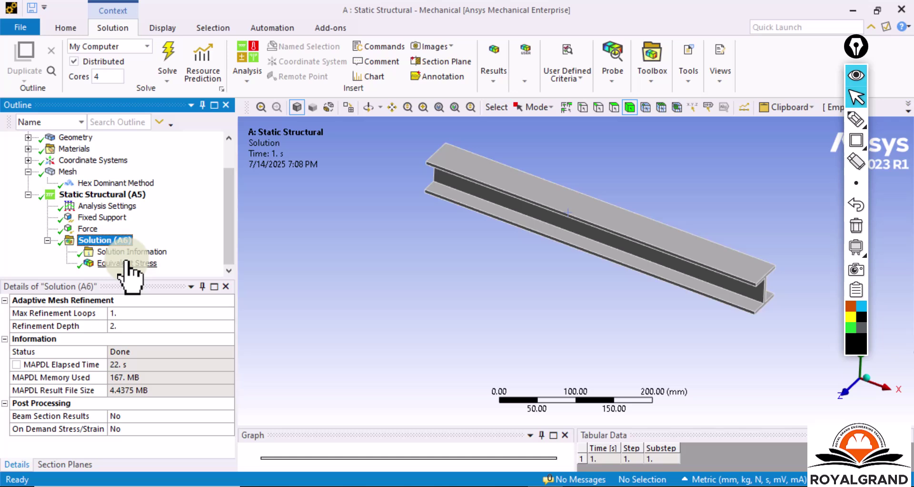
Step: Display the Equivalent Stress result and draw a rectangle annotation around the maximum value in the legend
{"action": "left_click", "coordinate": [126, 263]}
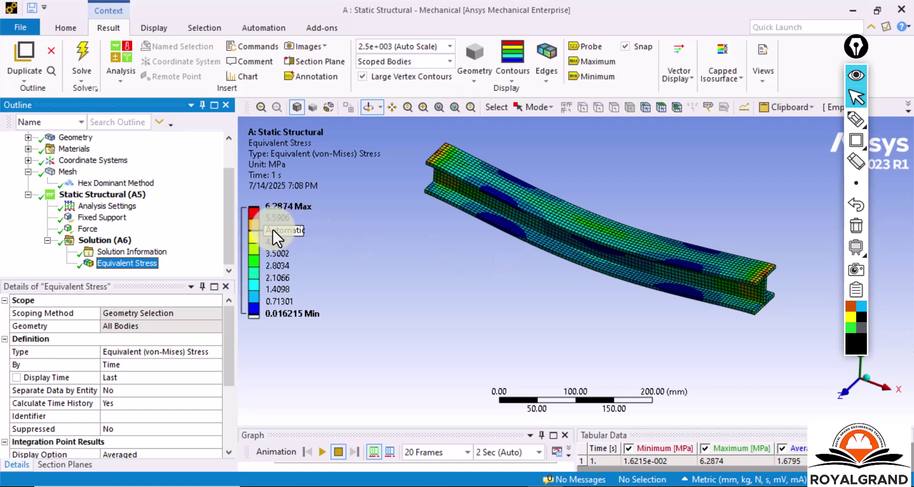
{"action": "left_click", "coordinate": [856, 143]}
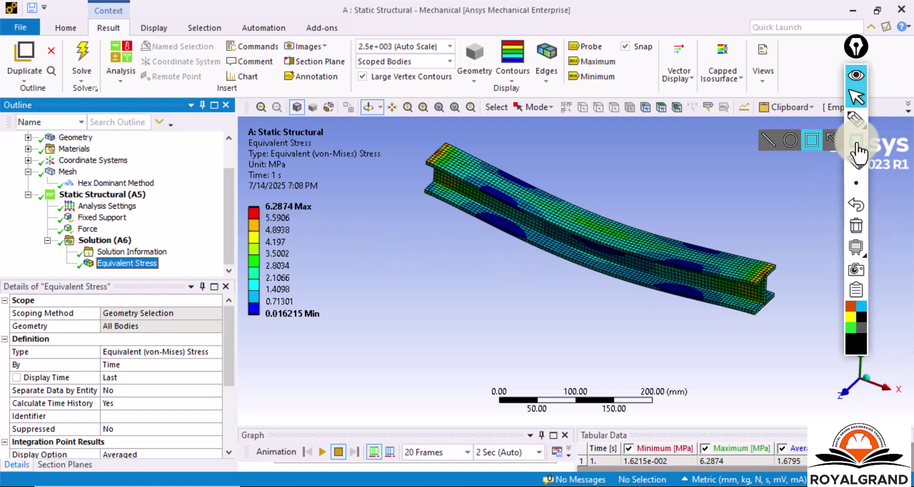
{"action": "left_click", "coordinate": [857, 152]}
{"action": "mouse_move", "coordinate": [262, 194]}
{"action": "left_mouse_down"}
{"action": "mouse_move", "coordinate": [311, 221]}
{"action": "mouse_move", "coordinate": [320, 215]}
{"action": "left_mouse_up"}
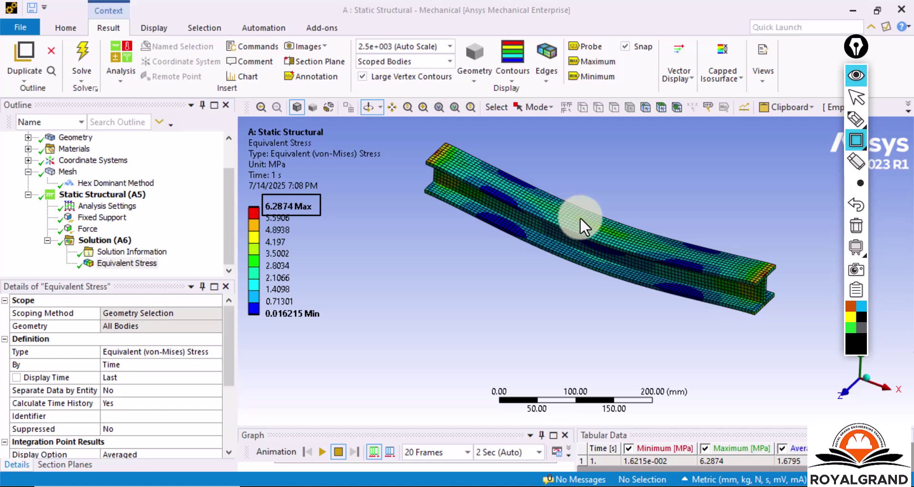
{"action": "left_click", "coordinate": [863, 101]}
Step: Examine the von-Mises stress distribution over the deformed beam from several sides
{"action": "scroll", "coordinate": [547, 210], "scroll_direction": "down", "scroll_amount": 2}
{"action": "scroll", "coordinate": [547, 204], "scroll_direction": "up", "scroll_amount": 5}
{"action": "scroll", "coordinate": [596, 197], "scroll_direction": "down", "scroll_amount": 3}
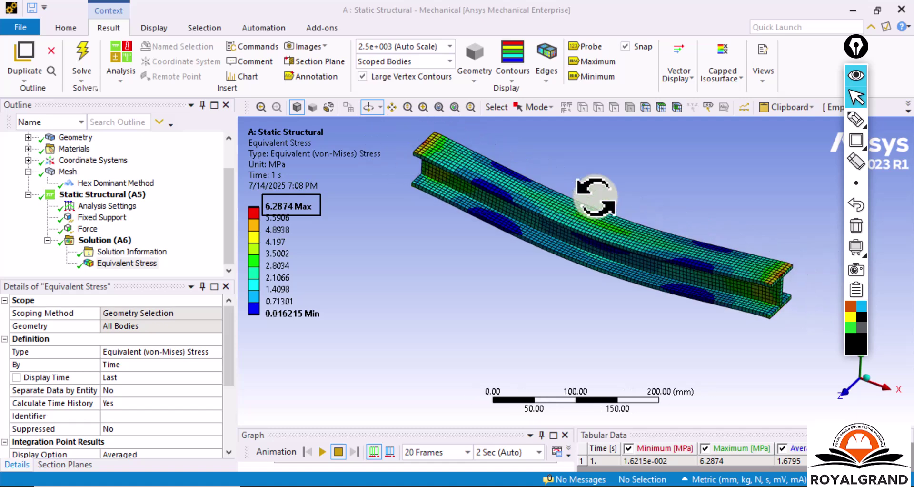
{"action": "middle_click_drag", "start_coordinate": [588, 239], "coordinate": [591, 222]}
{"action": "scroll", "coordinate": [590, 224], "scroll_direction": "down", "scroll_amount": 1}
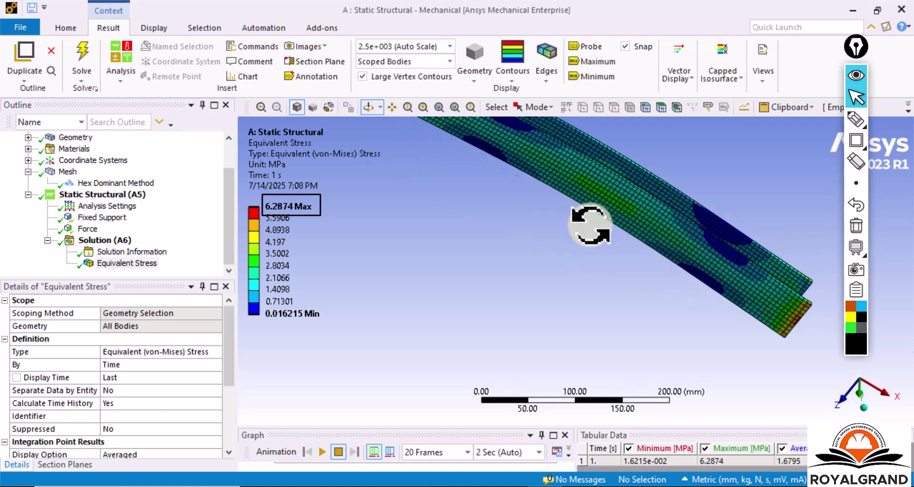
{"action": "scroll", "coordinate": [592, 296], "scroll_direction": "up", "scroll_amount": 3}
{"action": "scroll", "coordinate": [594, 294], "scroll_direction": "down", "scroll_amount": 4}
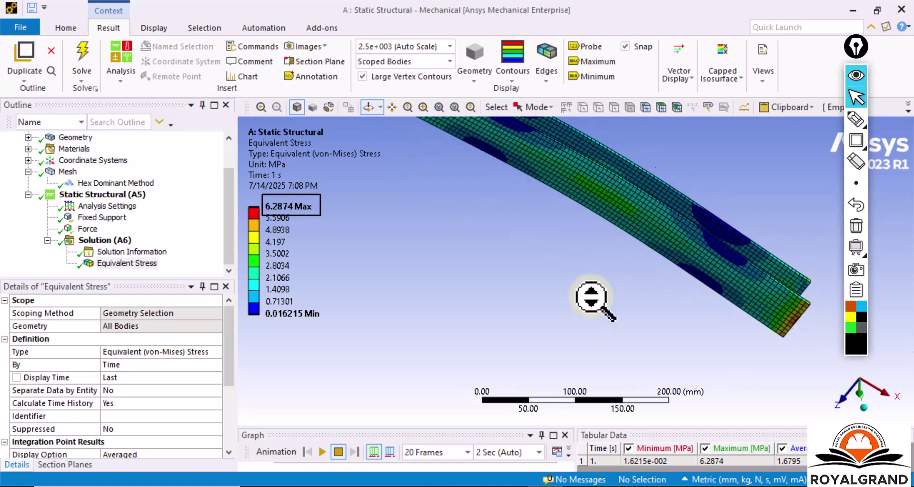
{"action": "middle_click_drag", "start_coordinate": [585, 333], "coordinate": [587, 249]}
{"action": "scroll", "coordinate": [562, 239], "scroll_direction": "up", "scroll_amount": 3}
{"action": "scroll", "coordinate": [567, 238], "scroll_direction": "down", "scroll_amount": 3}
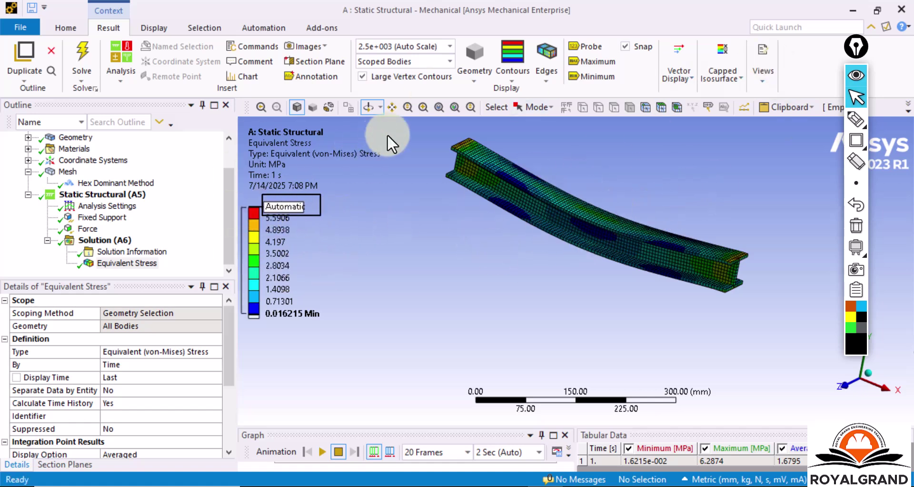
{"action": "scroll", "coordinate": [593, 216], "scroll_direction": "up", "scroll_amount": 2}
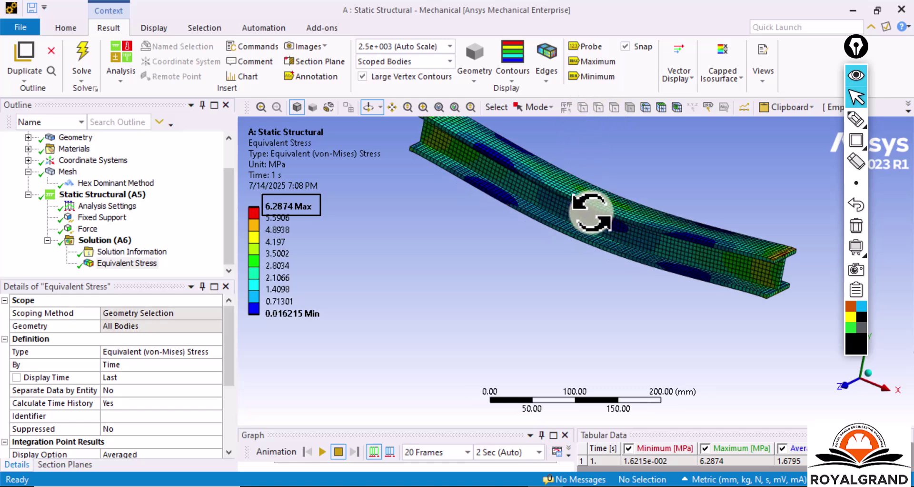
{"action": "left_click_drag", "start_coordinate": [608, 246], "coordinate": [595, 327]}
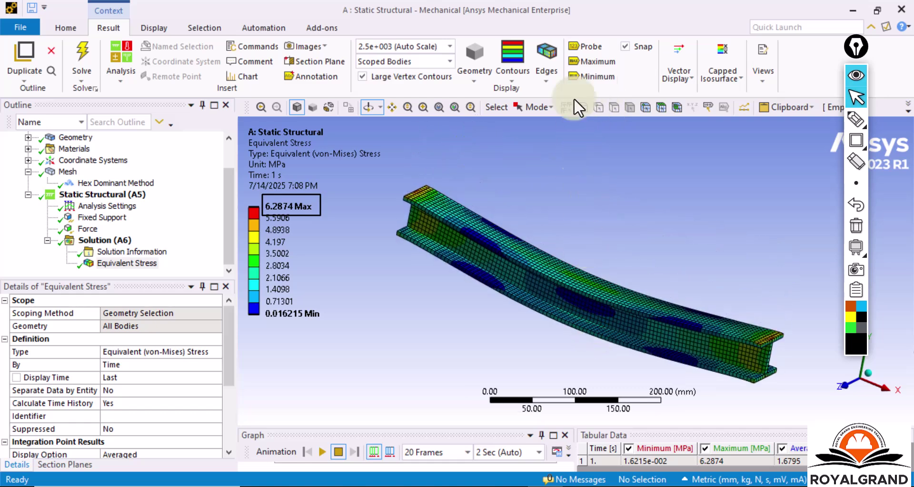
Step: Show the Maximum and Minimum probe annotations on the beam's equivalent stress plot
{"action": "left_click", "coordinate": [596, 62]}
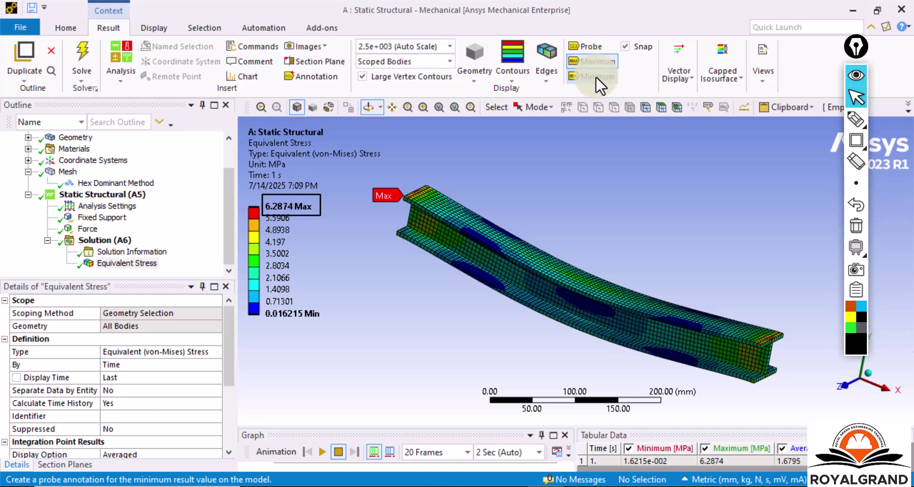
{"action": "left_click", "coordinate": [595, 77]}
{"action": "scroll", "coordinate": [507, 264], "scroll_direction": "up", "scroll_amount": 4}
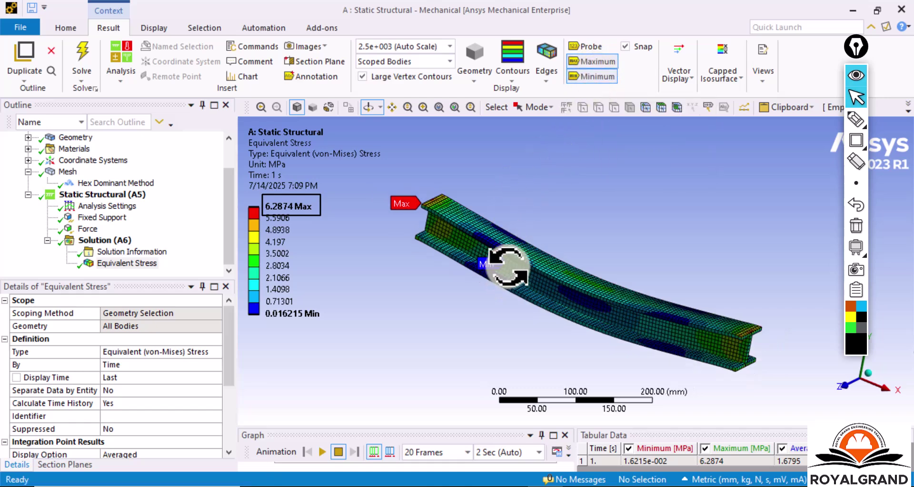
{"action": "scroll", "coordinate": [425, 255], "scroll_direction": "down", "scroll_amount": 4}
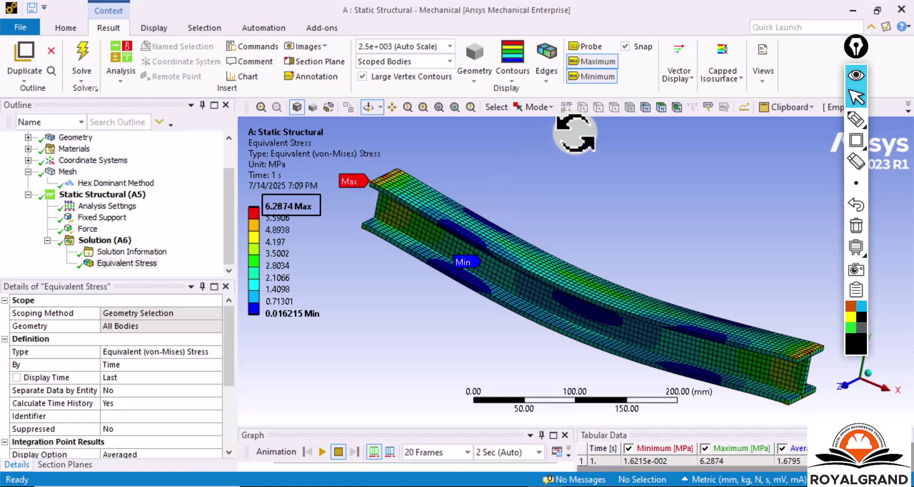
Step: Inspect the Max and Min stress locations on the beam up close and clear the rectangle annotation around the legend's maximum
{"action": "left_click", "coordinate": [422, 108]}
{"action": "mouse_move", "coordinate": [349, 159]}
{"action": "left_mouse_down"}
{"action": "mouse_move", "coordinate": [392, 198]}
{"action": "mouse_move", "coordinate": [349, 170]}
{"action": "mouse_move", "coordinate": [349, 160]}
{"action": "left_mouse_up"}
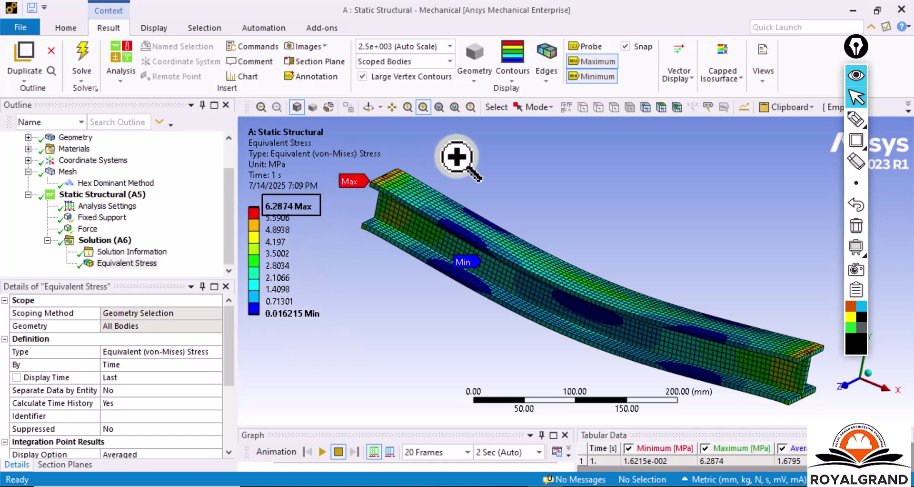
{"action": "left_click_drag", "start_coordinate": [392, 210], "coordinate": [357, 167]}
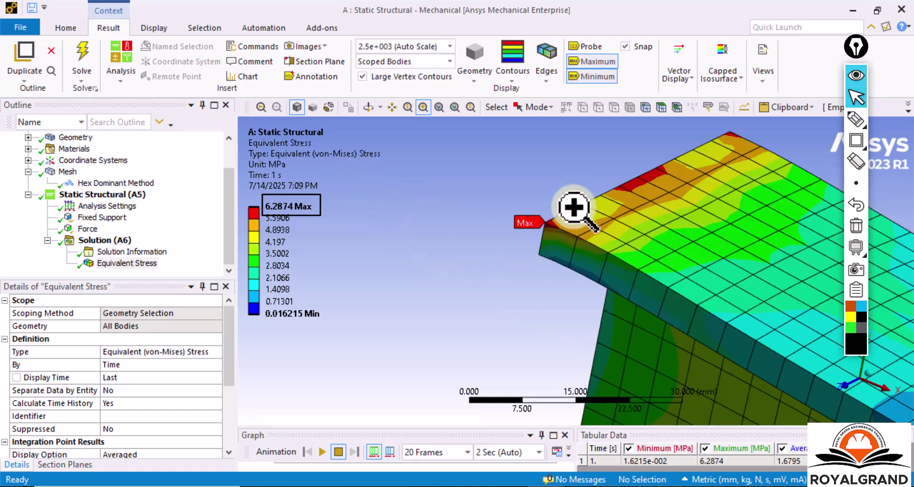
{"action": "scroll", "coordinate": [639, 242], "scroll_direction": "down", "scroll_amount": 5}
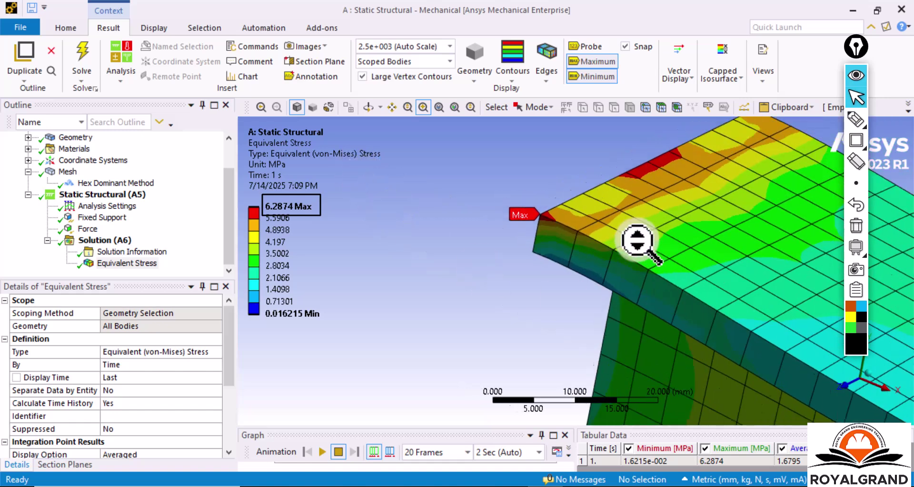
{"action": "scroll", "coordinate": [744, 396], "scroll_direction": "down", "scroll_amount": 2}
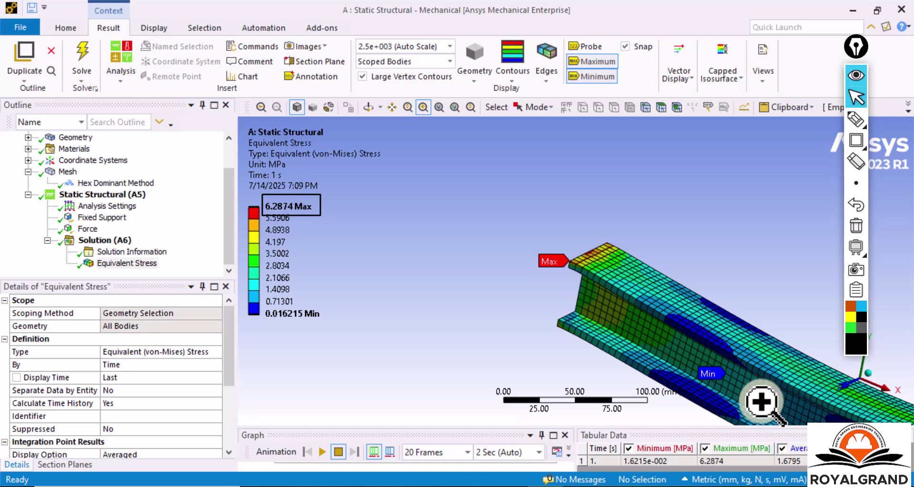
{"action": "scroll", "coordinate": [714, 373], "scroll_direction": "up", "scroll_amount": 6}
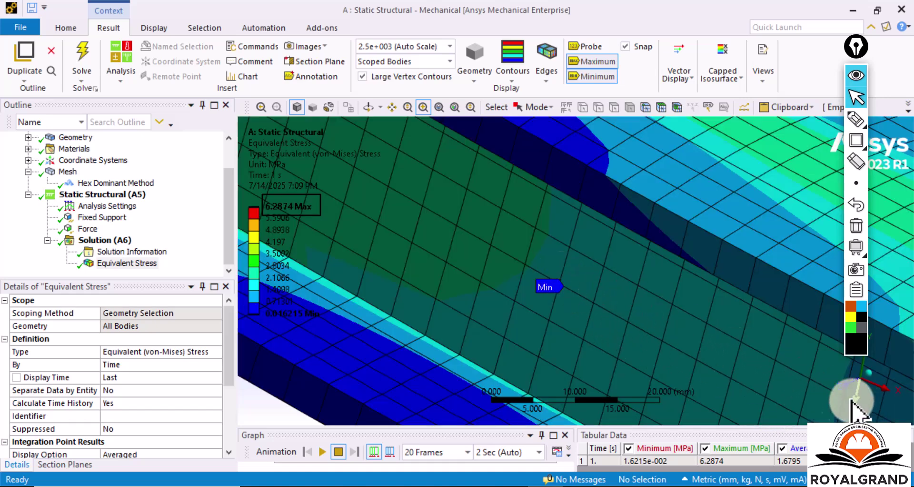
{"action": "scroll", "coordinate": [690, 342], "scroll_direction": "up", "scroll_amount": 1}
{"action": "scroll", "coordinate": [669, 336], "scroll_direction": "down", "scroll_amount": 8}
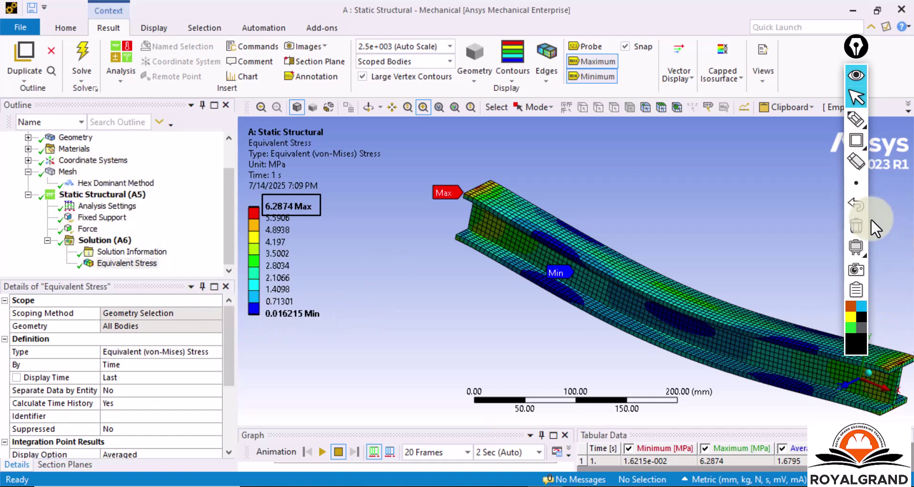
{"action": "left_click", "coordinate": [856, 228]}
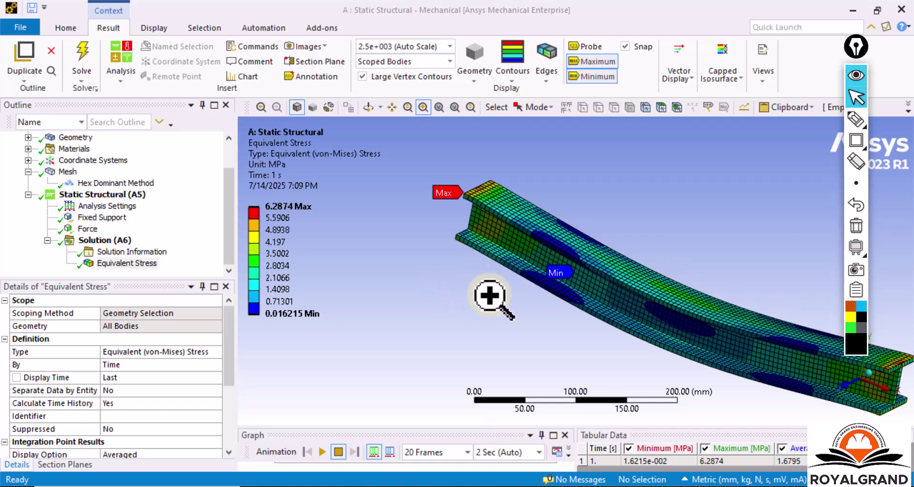
{"action": "mouse_move", "coordinate": [857, 148]}
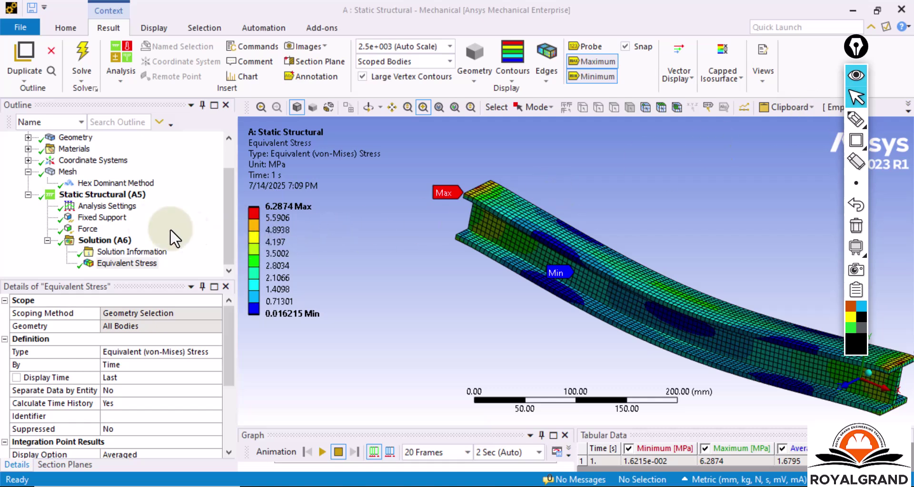
Step: Change the beam's mesh method from Hex Dominant to Tetrahedrons
{"action": "left_click", "coordinate": [67, 172]}
{"action": "right_click", "coordinate": [67, 174]}
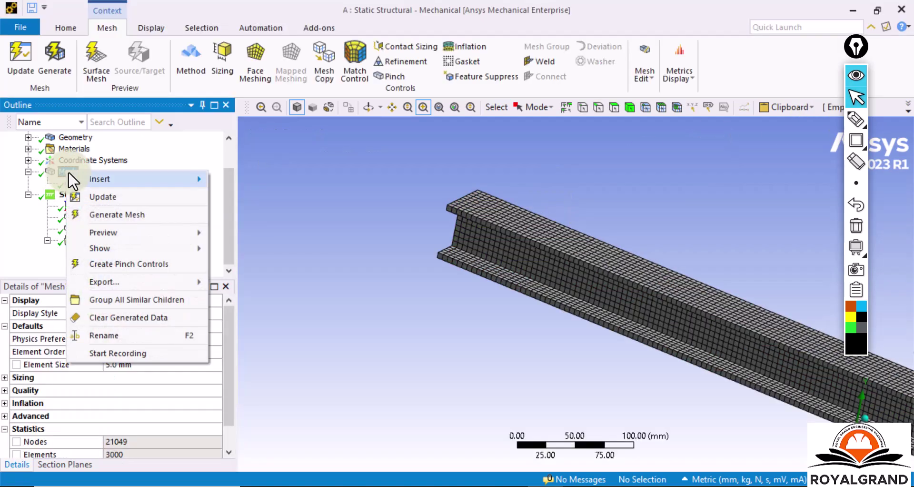
{"action": "left_click", "coordinate": [64, 172]}
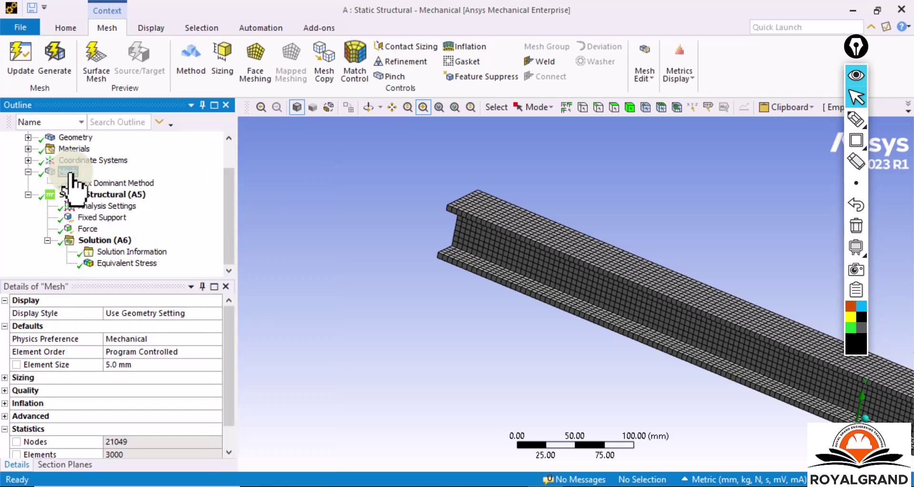
{"action": "left_click", "coordinate": [94, 183]}
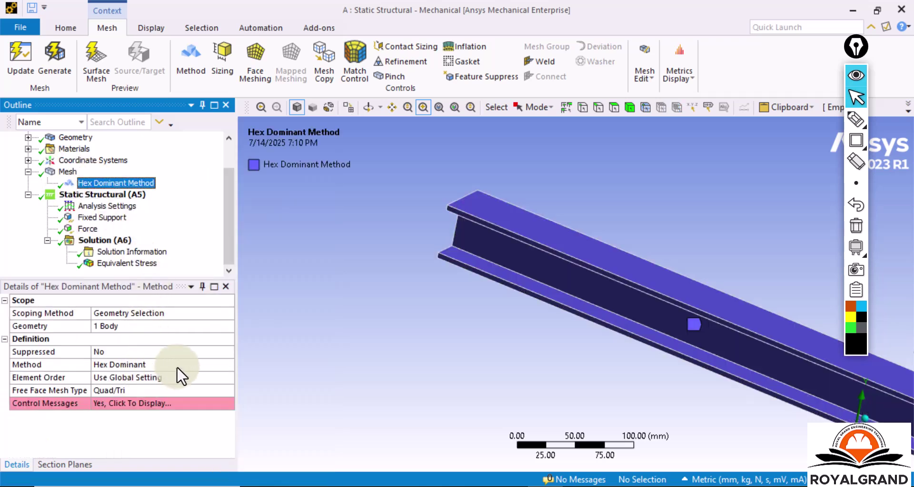
{"action": "left_click", "coordinate": [177, 366]}
{"action": "left_click", "coordinate": [228, 365]}
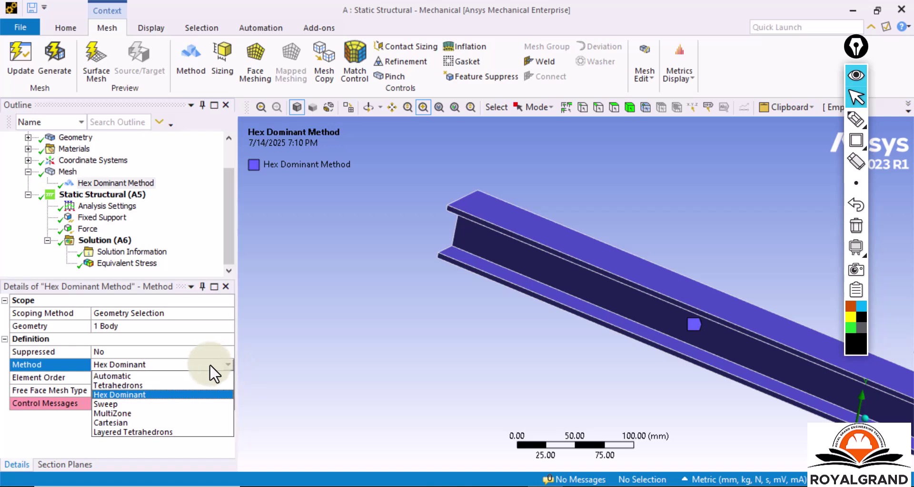
{"action": "left_click", "coordinate": [191, 384]}
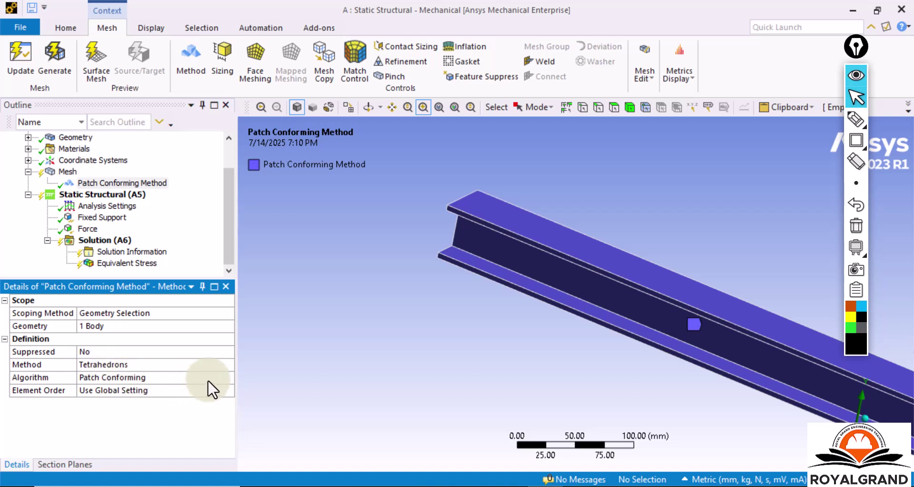
Step: Examine the algorithm choices for the Tetrahedrons mesh method and the beam's overall shape
{"action": "left_click", "coordinate": [224, 375]}
{"action": "left_click", "coordinate": [227, 376]}
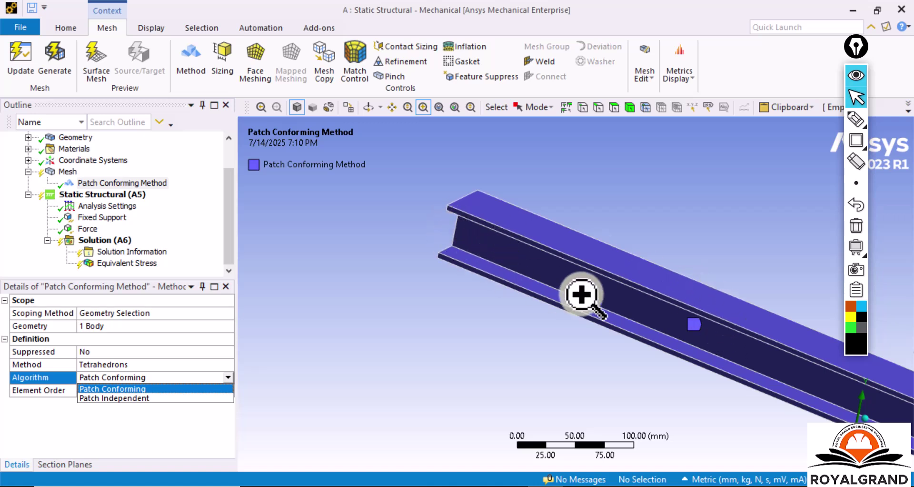
{"action": "scroll", "coordinate": [580, 297], "scroll_direction": "down", "scroll_amount": 2}
{"action": "scroll", "coordinate": [580, 296], "scroll_direction": "up", "scroll_amount": 3}
{"action": "scroll", "coordinate": [581, 297], "scroll_direction": "down", "scroll_amount": 3}
{"action": "scroll", "coordinate": [580, 296], "scroll_direction": "down", "scroll_amount": 1}
{"action": "scroll", "coordinate": [701, 342], "scroll_direction": "down", "scroll_amount": 3}
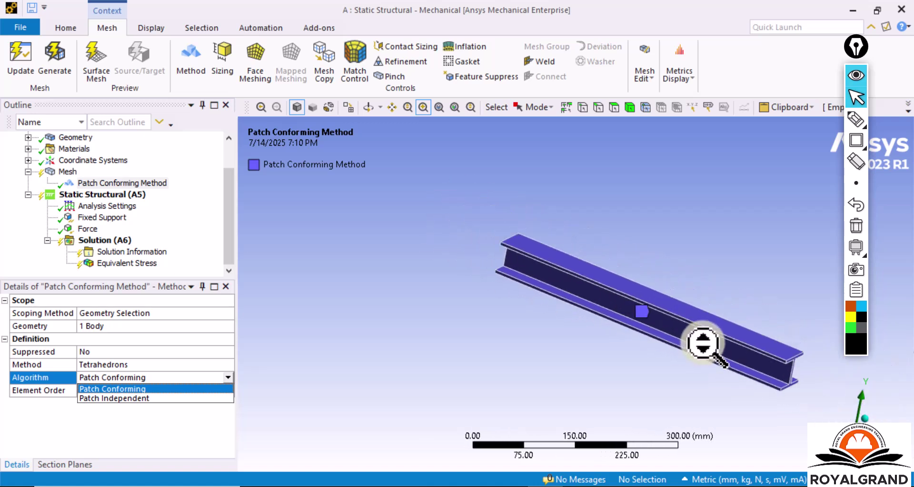
{"action": "scroll", "coordinate": [705, 338], "scroll_direction": "up", "scroll_amount": 3}
{"action": "scroll", "coordinate": [705, 337], "scroll_direction": "up", "scroll_amount": 1}
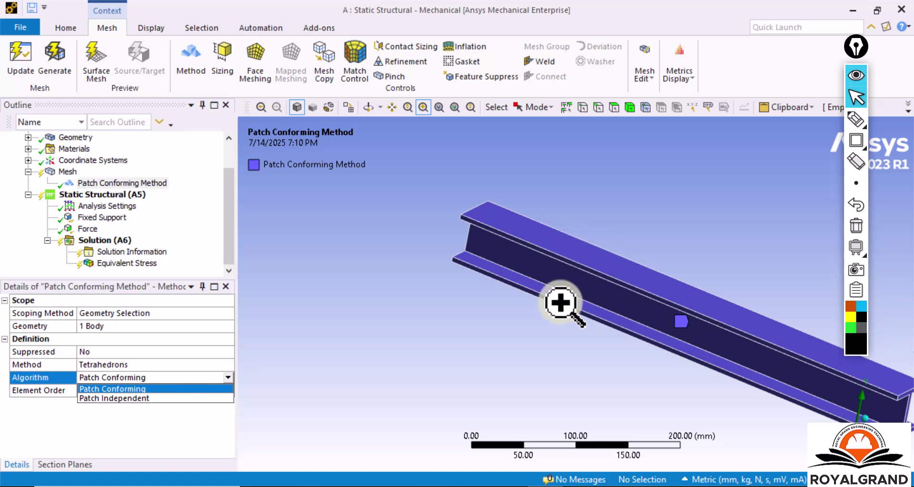
{"action": "scroll", "coordinate": [611, 377], "scroll_direction": "down", "scroll_amount": 2}
{"action": "scroll", "coordinate": [611, 376], "scroll_direction": "down", "scroll_amount": 2}
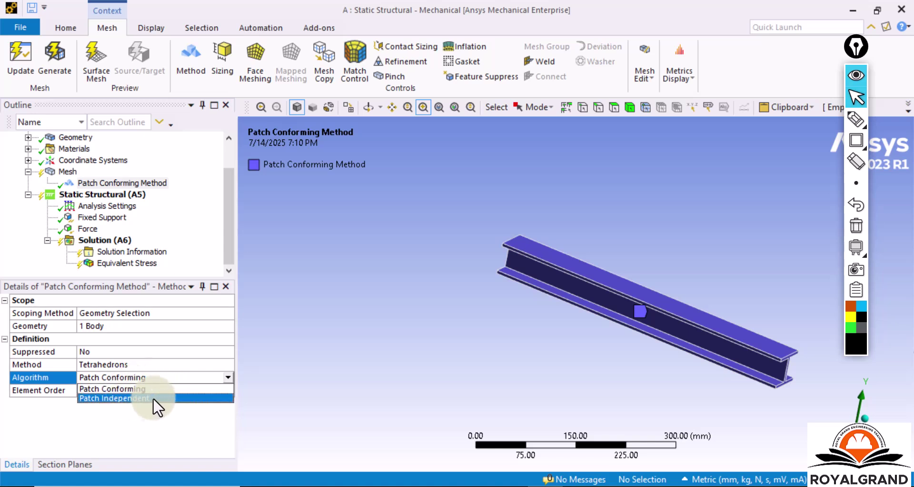
{"action": "scroll", "coordinate": [676, 337], "scroll_direction": "down", "scroll_amount": 1}
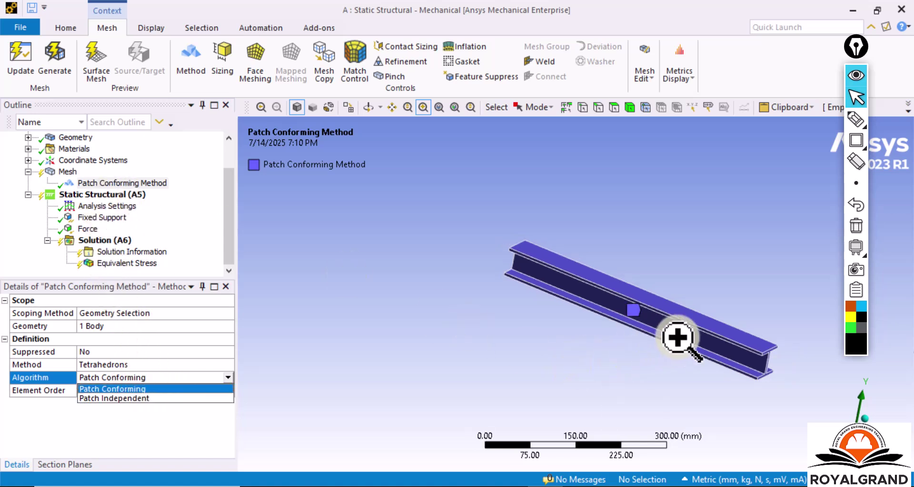
{"action": "scroll", "coordinate": [678, 337], "scroll_direction": "up", "scroll_amount": 2}
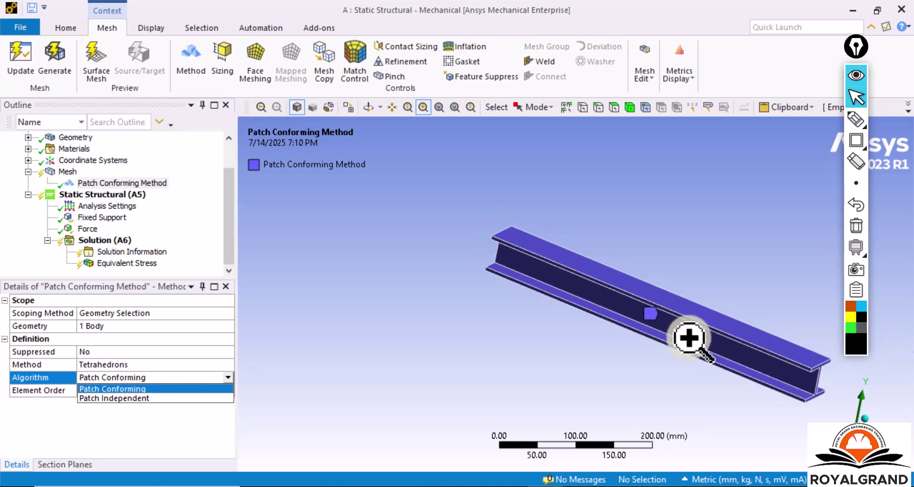
Step: Close the floating screen annotation toolbar that covers the graphics view
{"action": "left_click", "coordinate": [859, 95]}
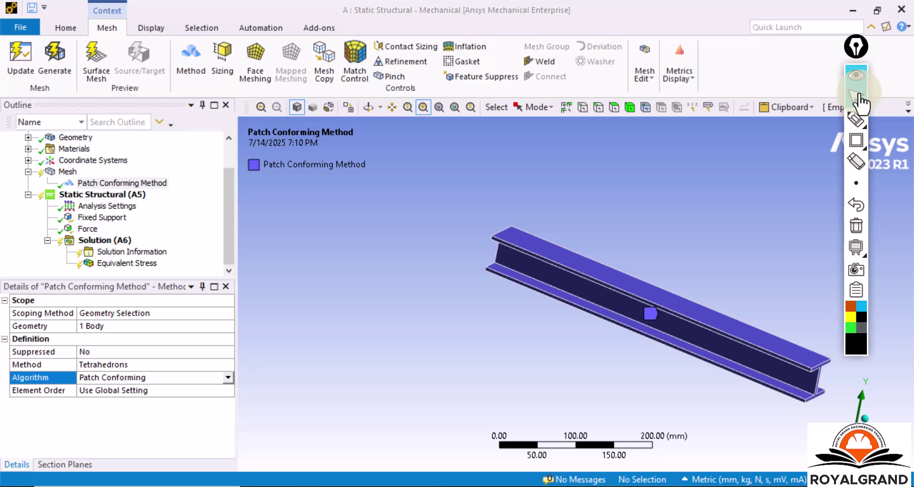
{"action": "left_click", "coordinate": [863, 275]}
{"action": "right_click", "coordinate": [860, 294]}
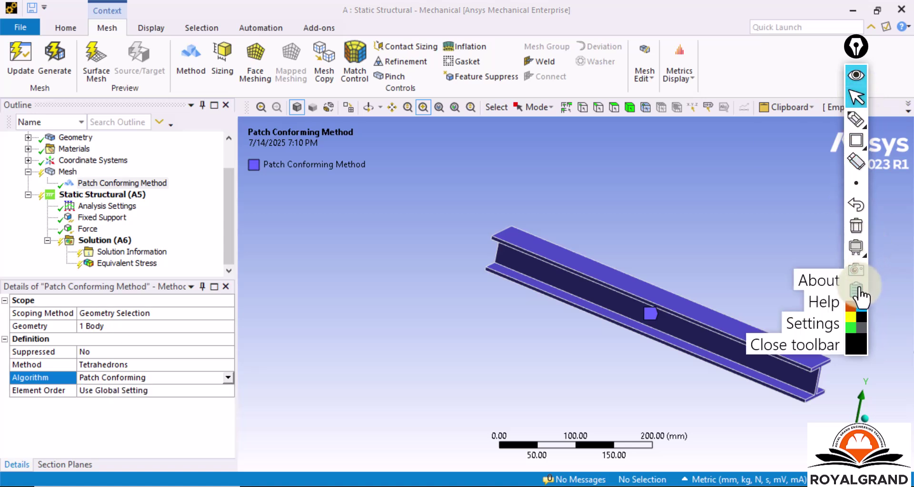
{"action": "left_click", "coordinate": [815, 346]}
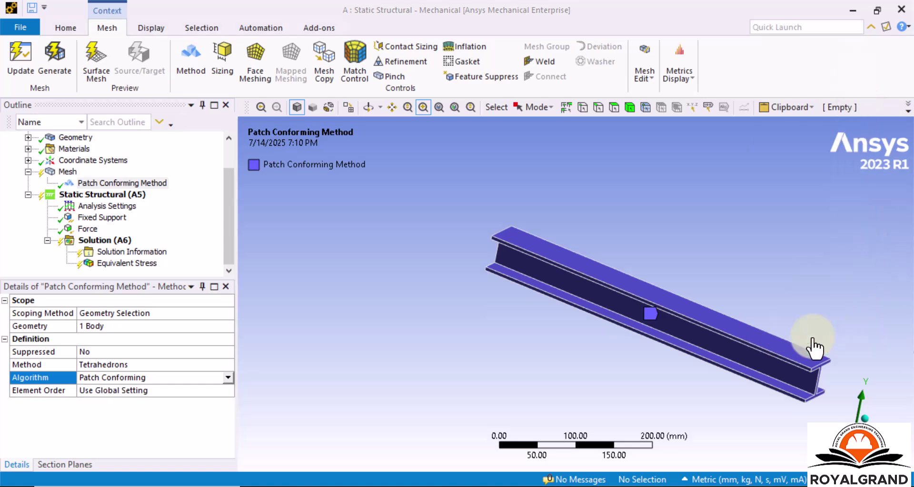